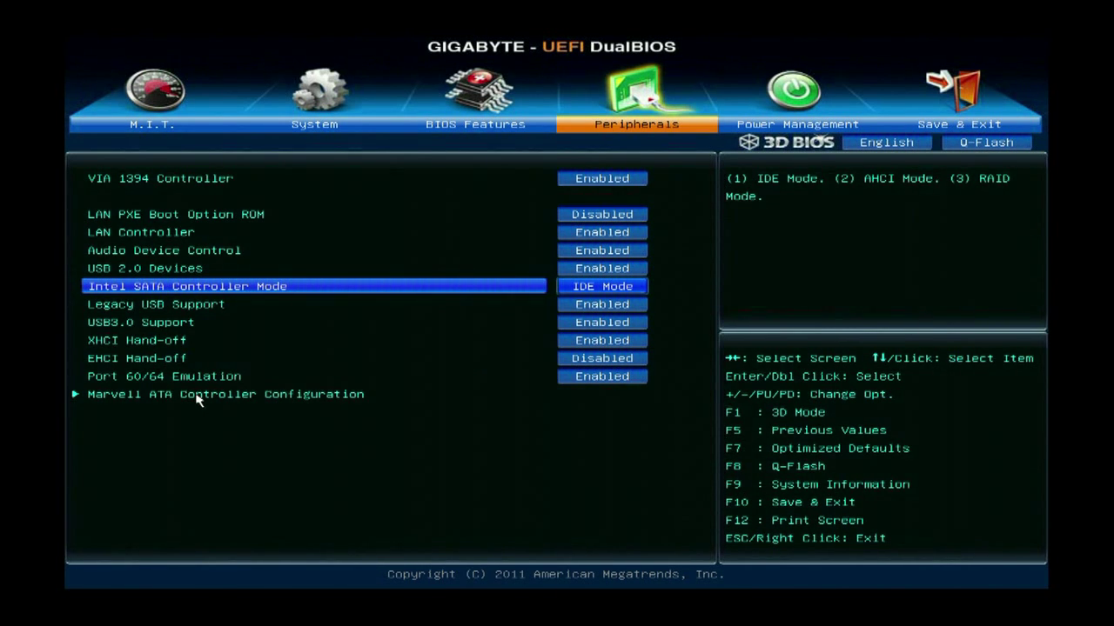
Set the first GSATA controller in the Marvell ATA Controller Configuration to RAID Mode
click(196, 396)
click(197, 396)
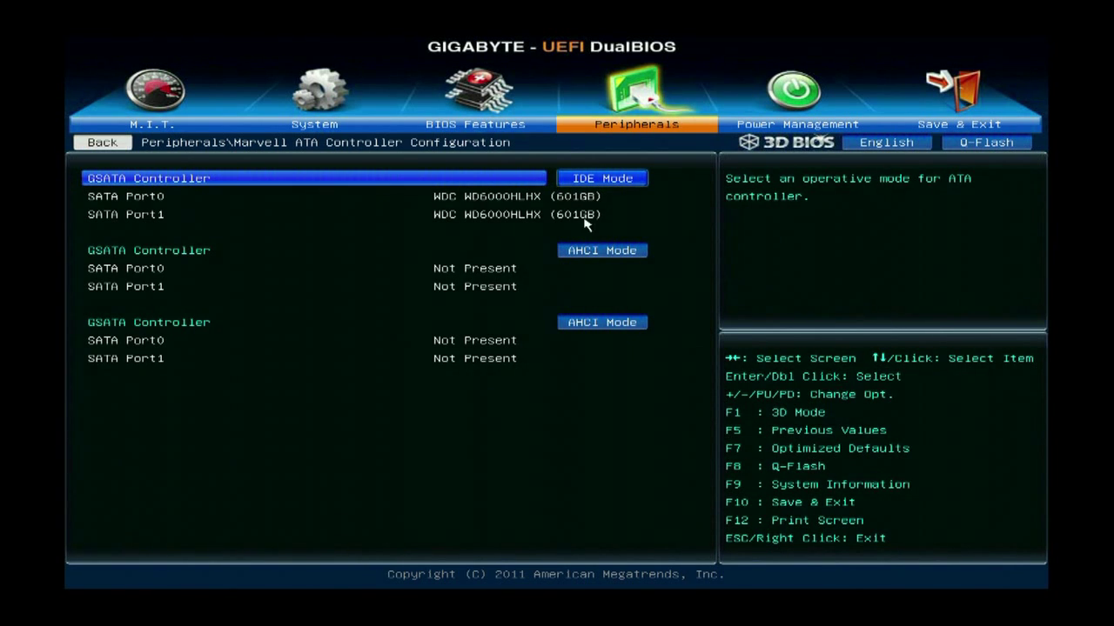
click(606, 181)
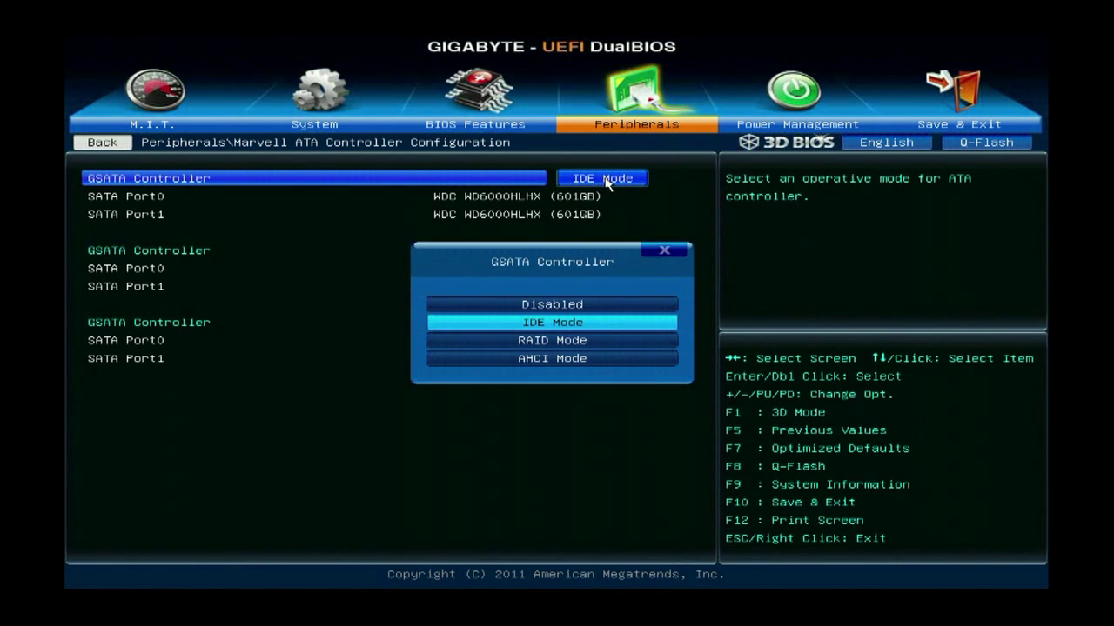
click(595, 344)
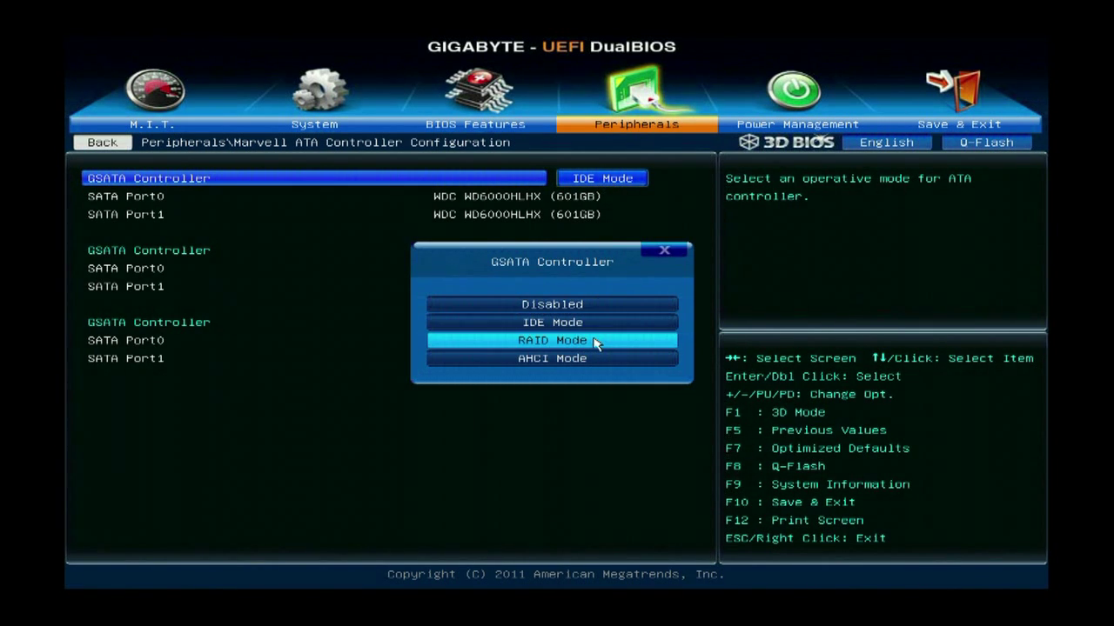
click(595, 341)
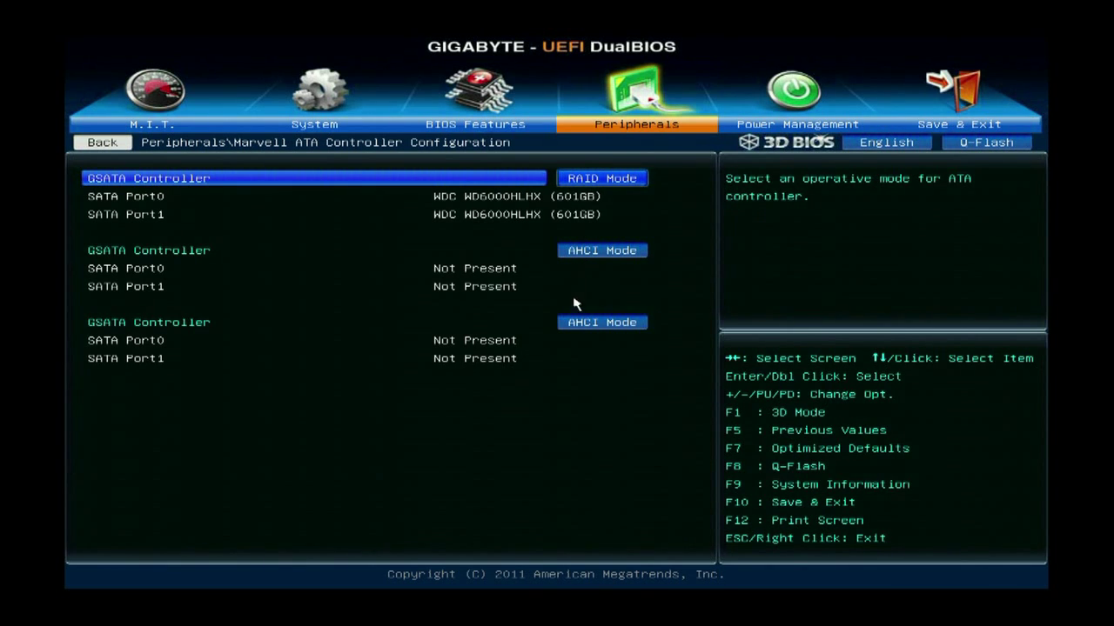
Save the BIOS configuration and reset the system
click(968, 130)
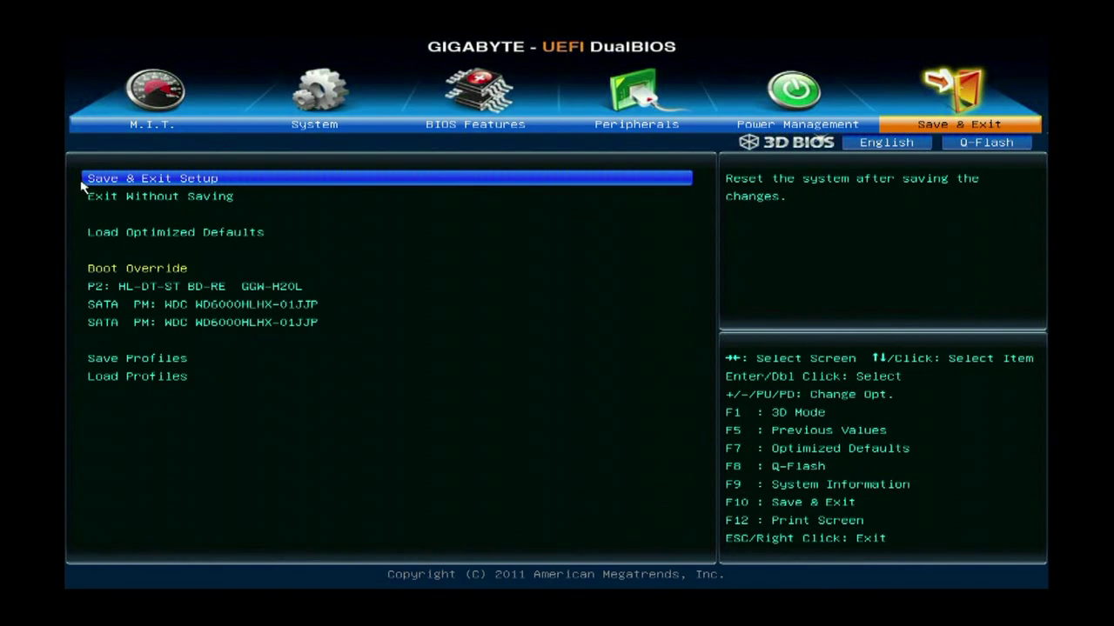
double_click(154, 180)
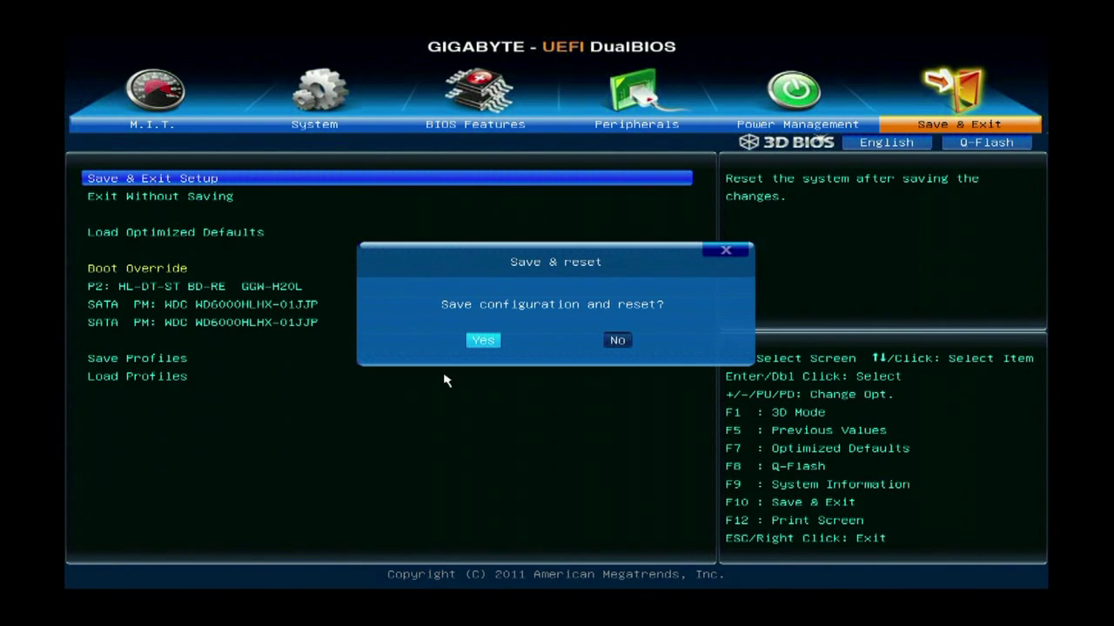
click(482, 340)
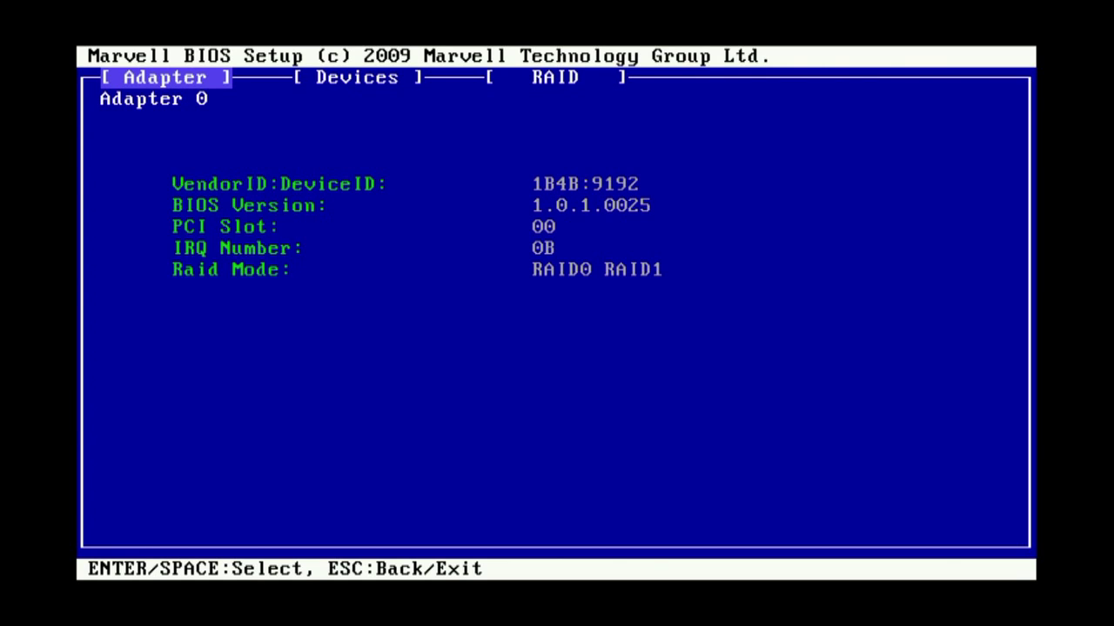
Start creating a RAID virtual disk from the two free disks S0 and S1
key(Right)
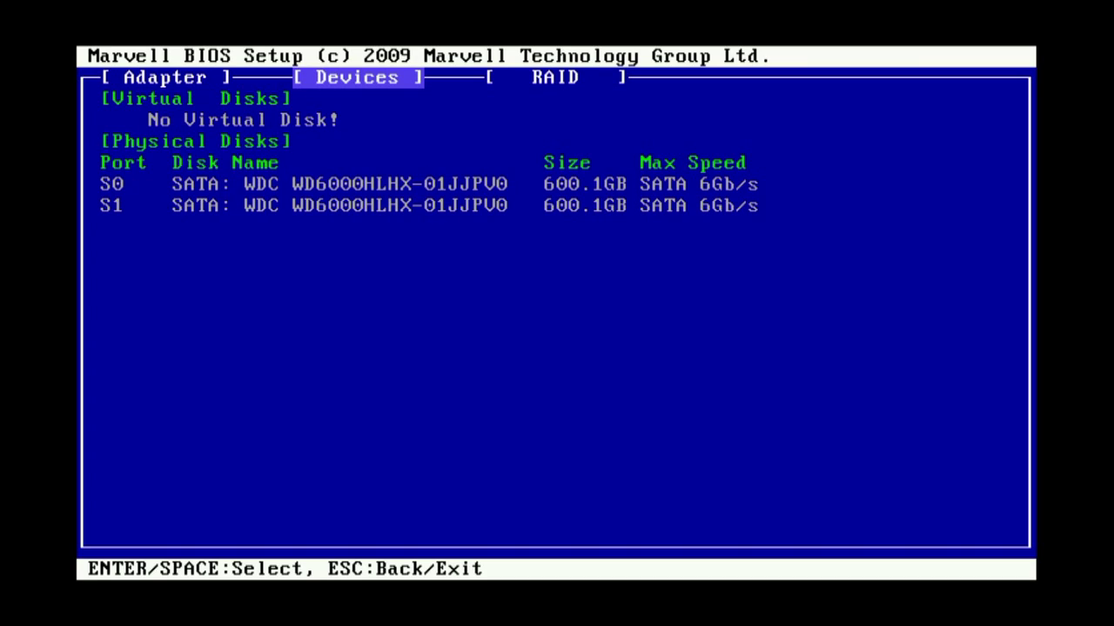
key(Right)
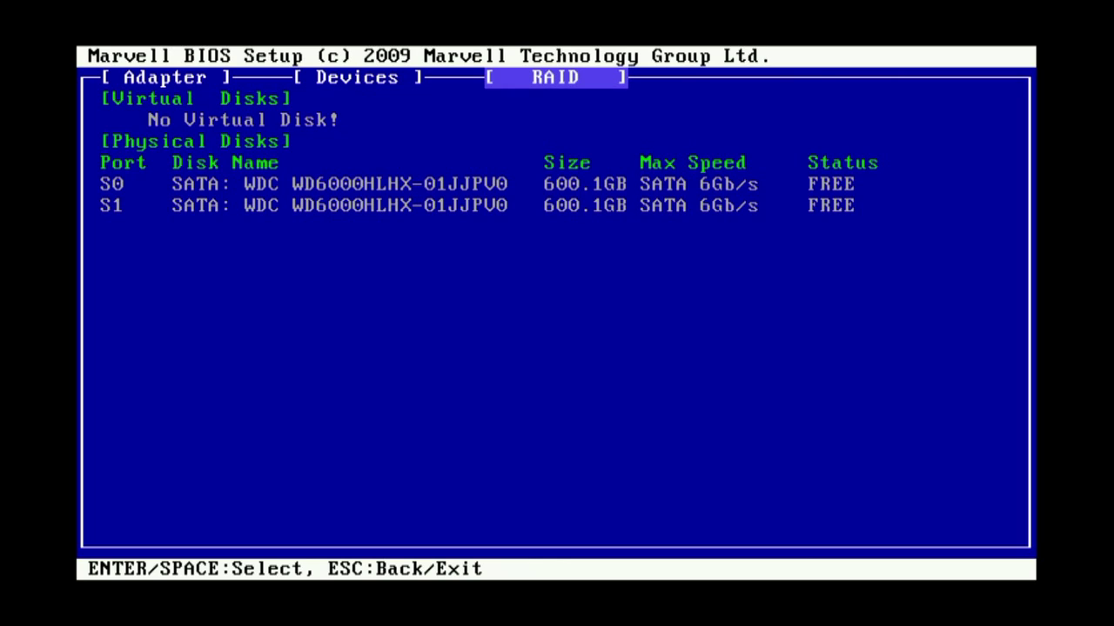
key(Return)
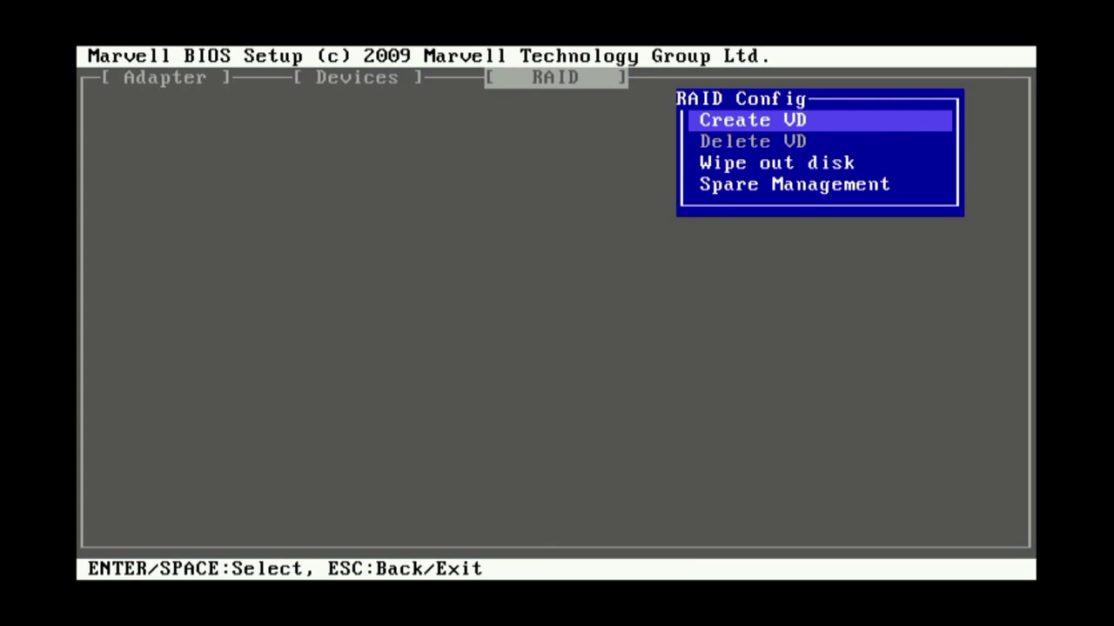
key(Return)
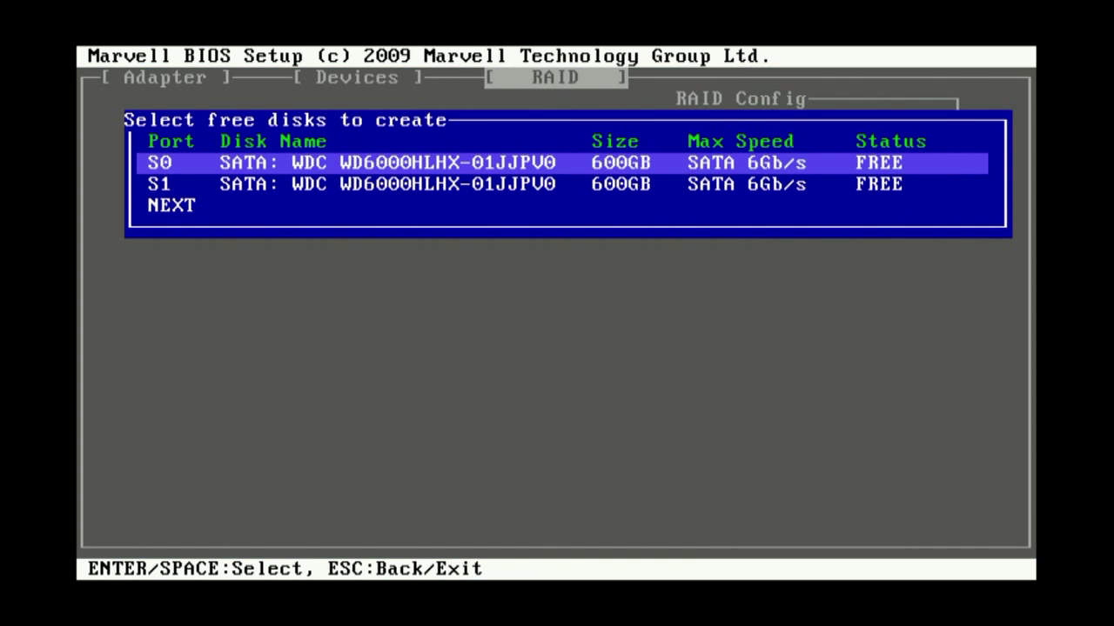
key(space)
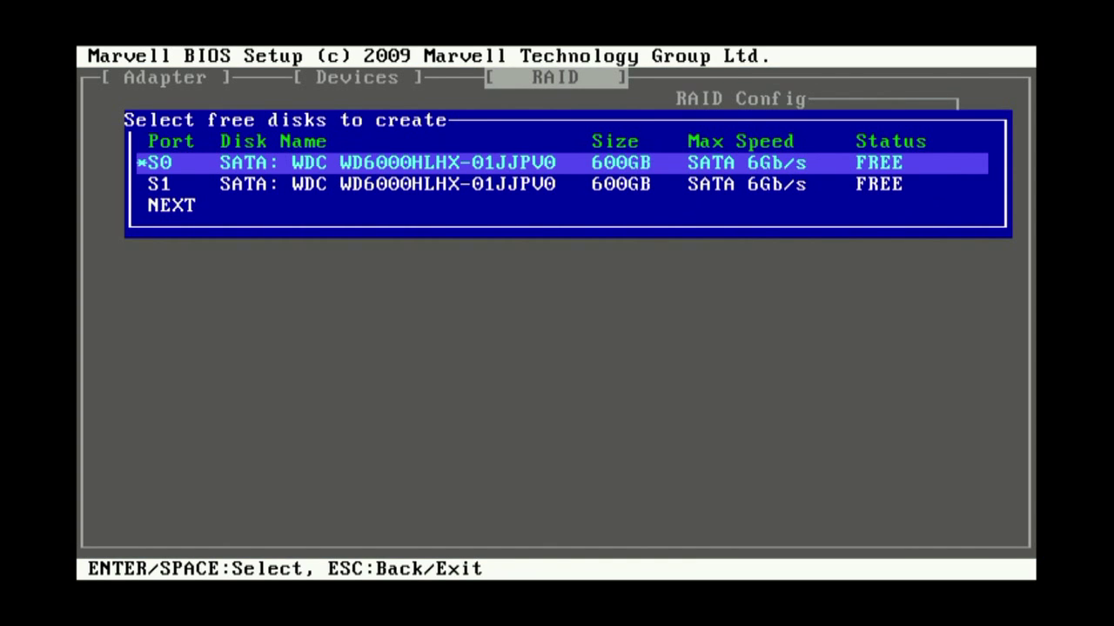
key(Down)
key(space)
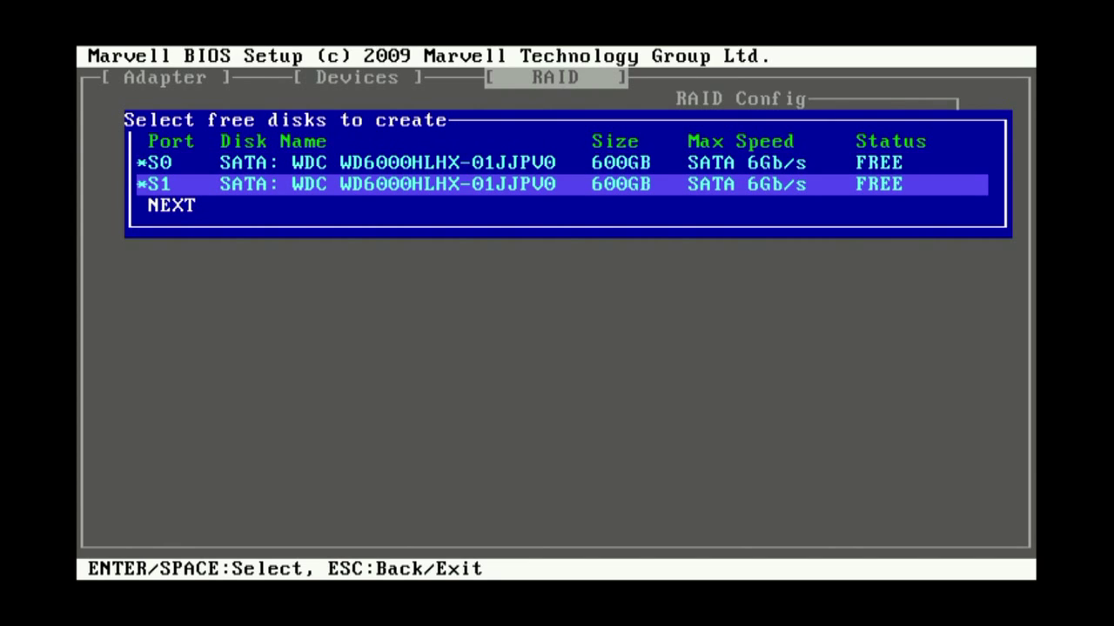
key(Down)
key(Return)
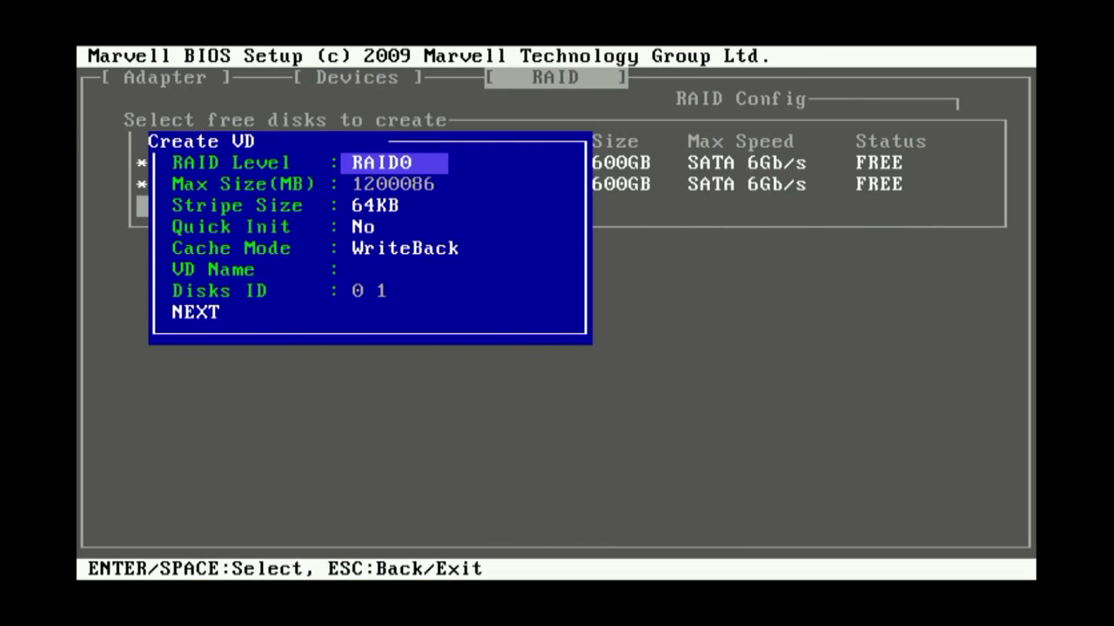
Set the new virtual disk's stripe size to 128KB
key(Down)
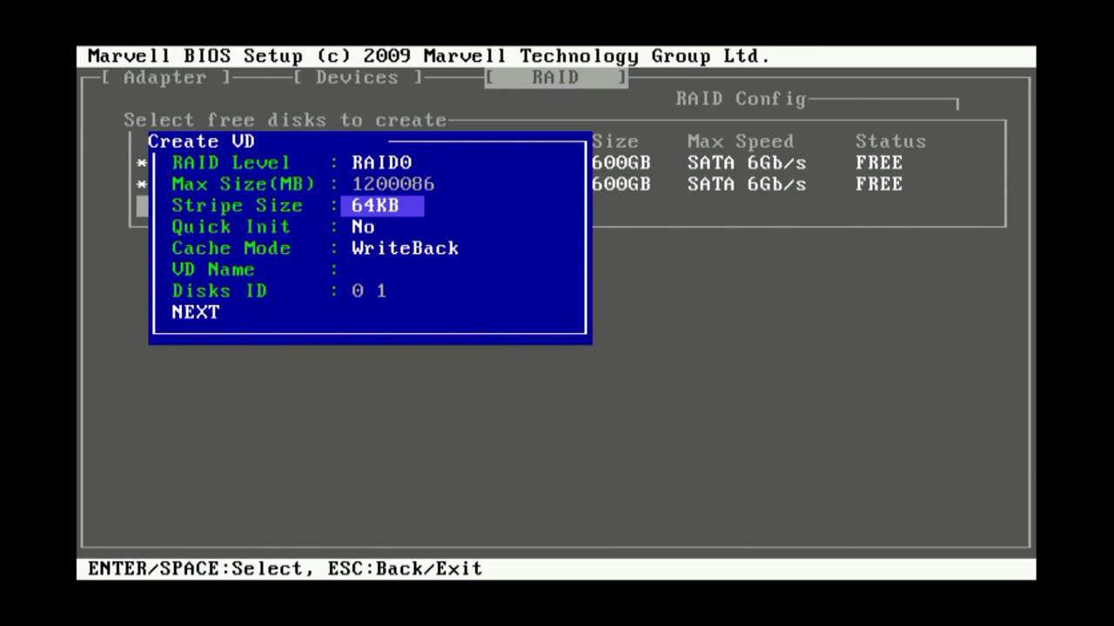
key(Return)
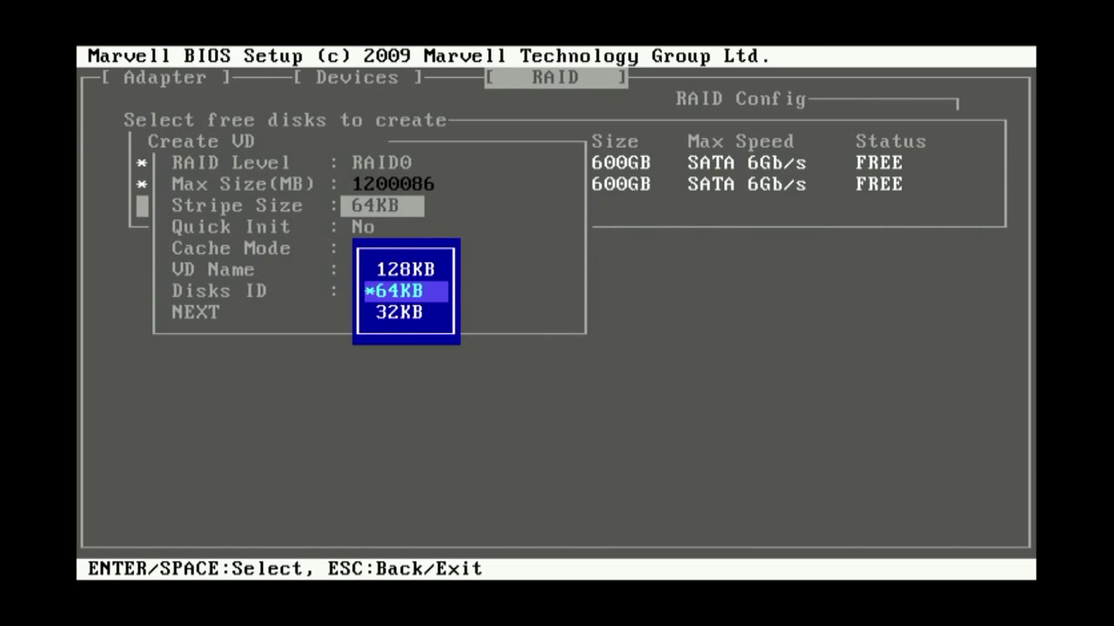
key(Up)
key(Return)
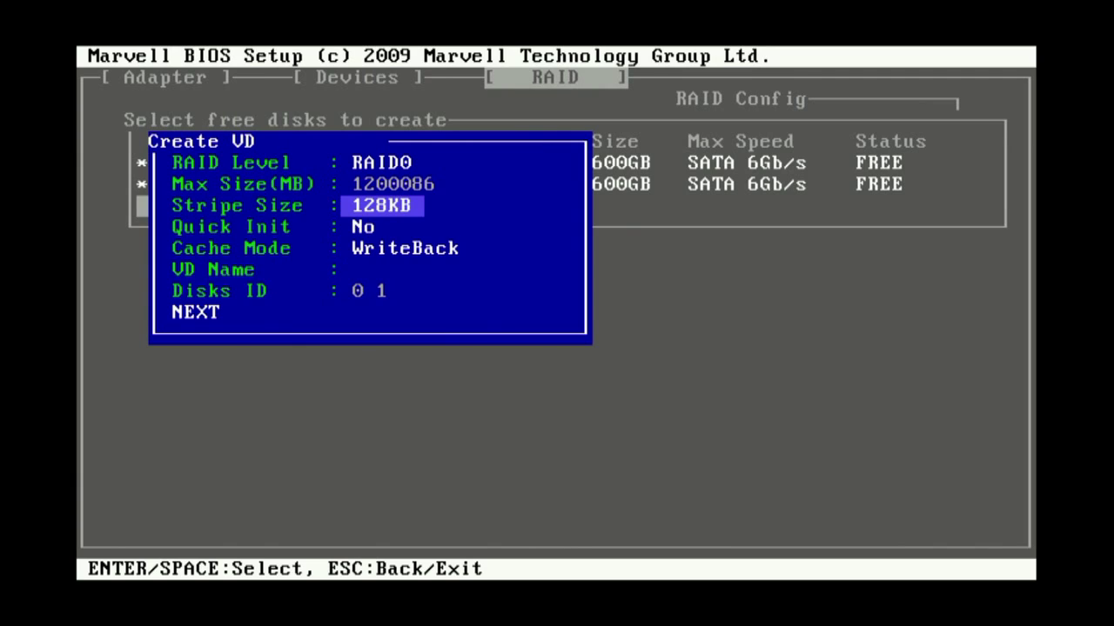
Name the virtual disk MarvellRai and create it
key(Down)
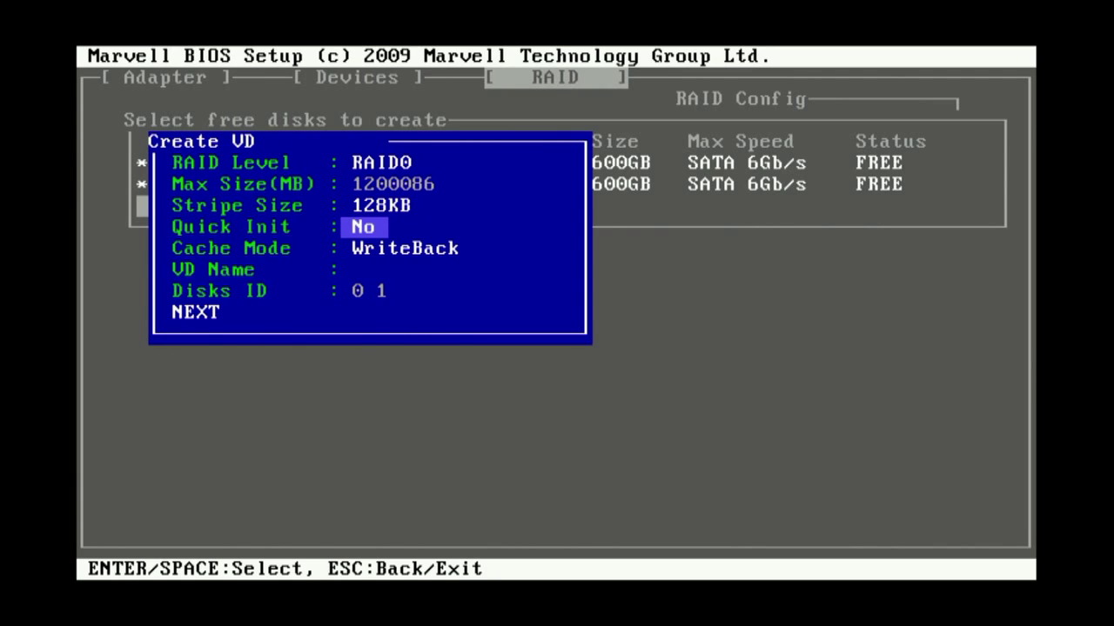
key(Down)
key(Down)
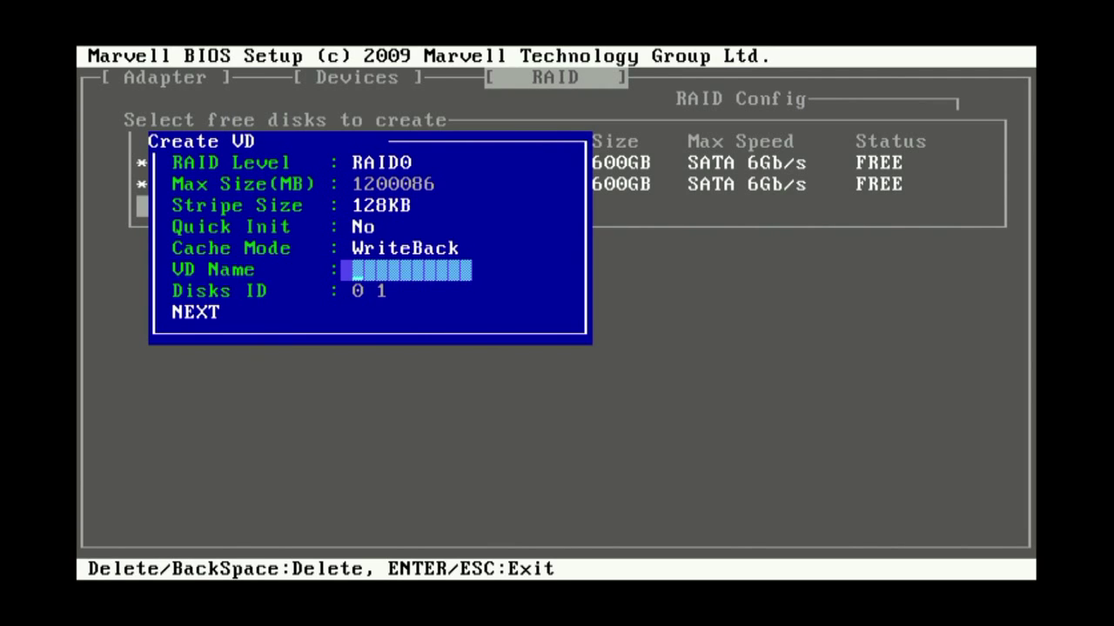
text(Marvell)
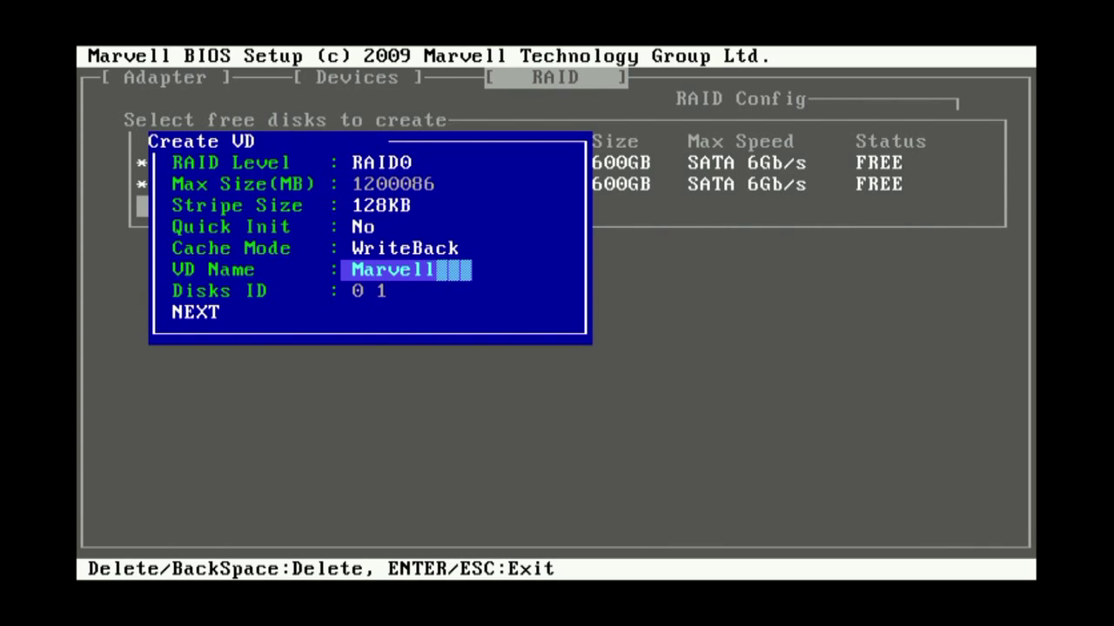
text(Rai)
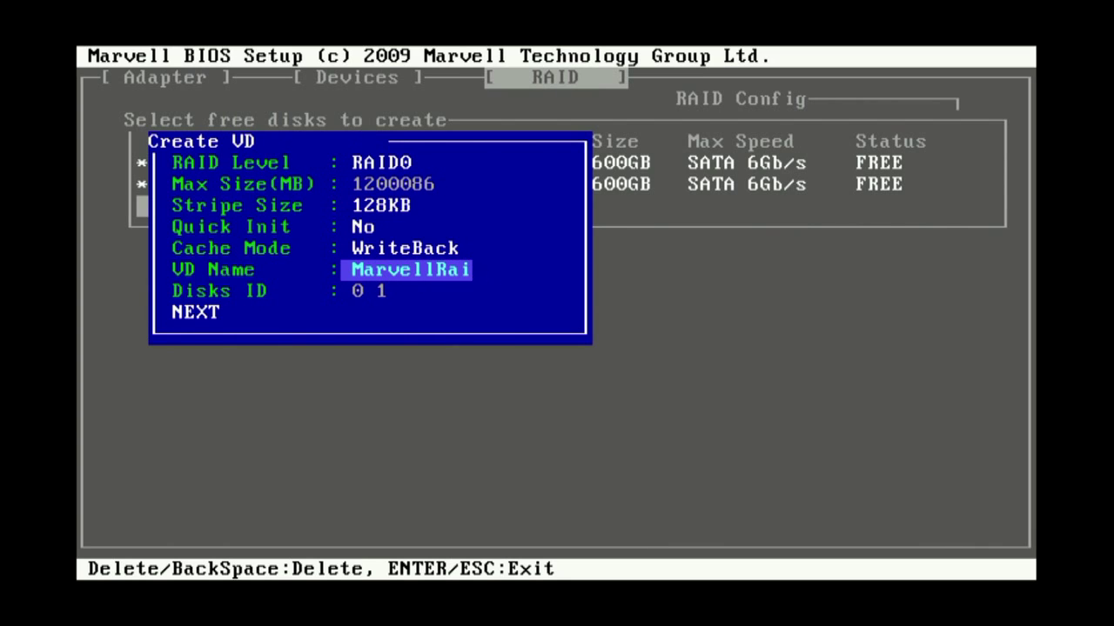
key(Return)
key(Return)
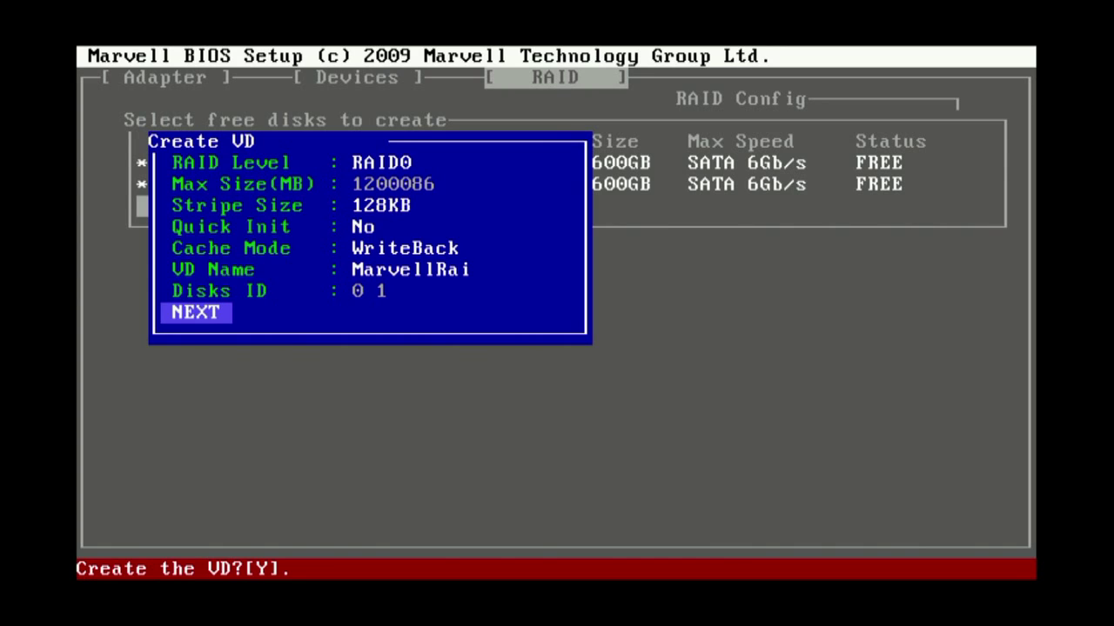
key(y)
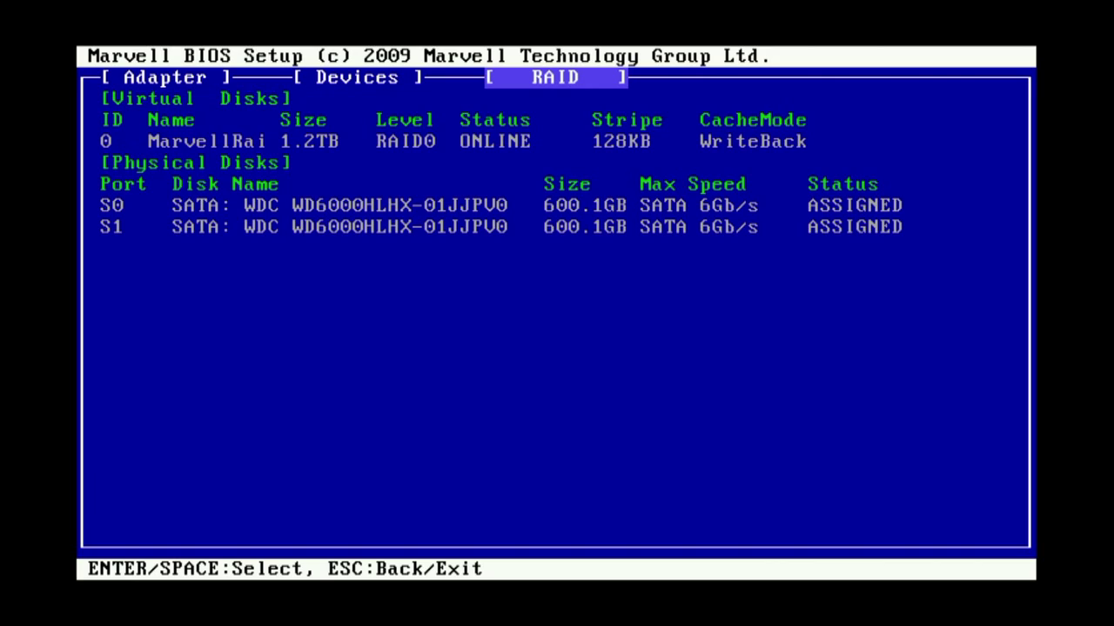
Leave the RAID setup, boot from the Windows 7 DVD and start the installation with English and the US keyboard
key(Escape)
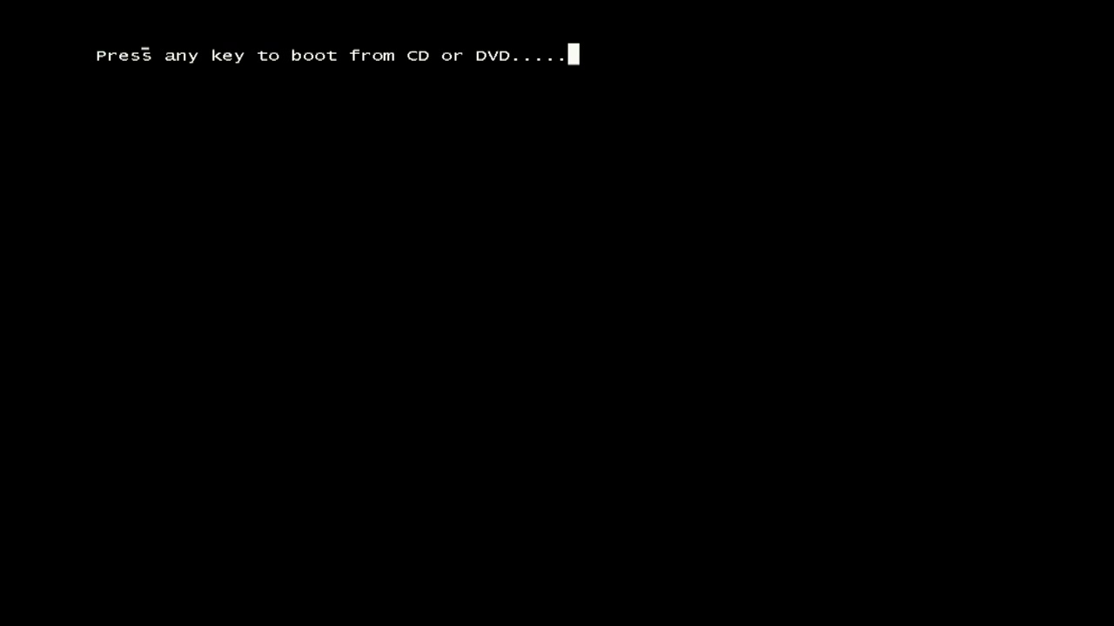
key(Return)
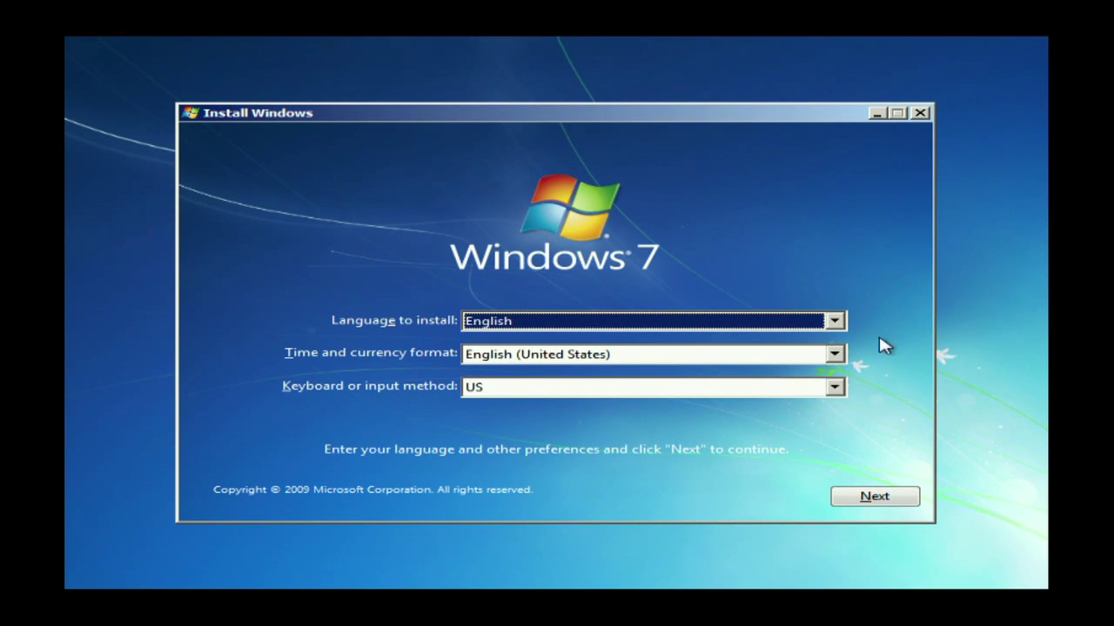
click(873, 498)
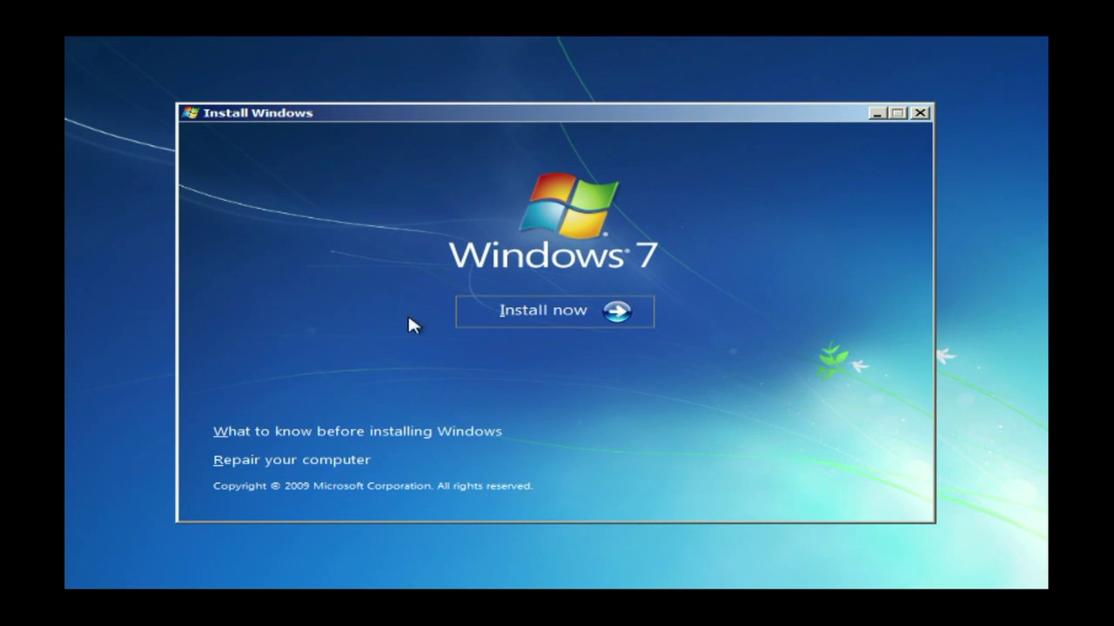
click(523, 315)
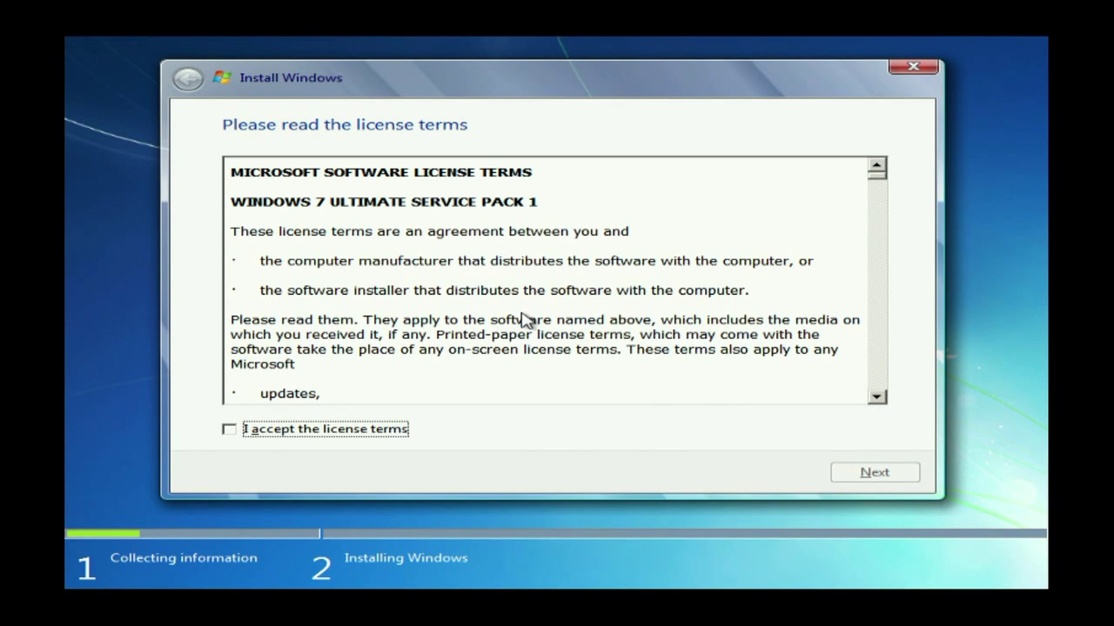
Accept the Windows license terms and proceed to the choice of install location
click(228, 430)
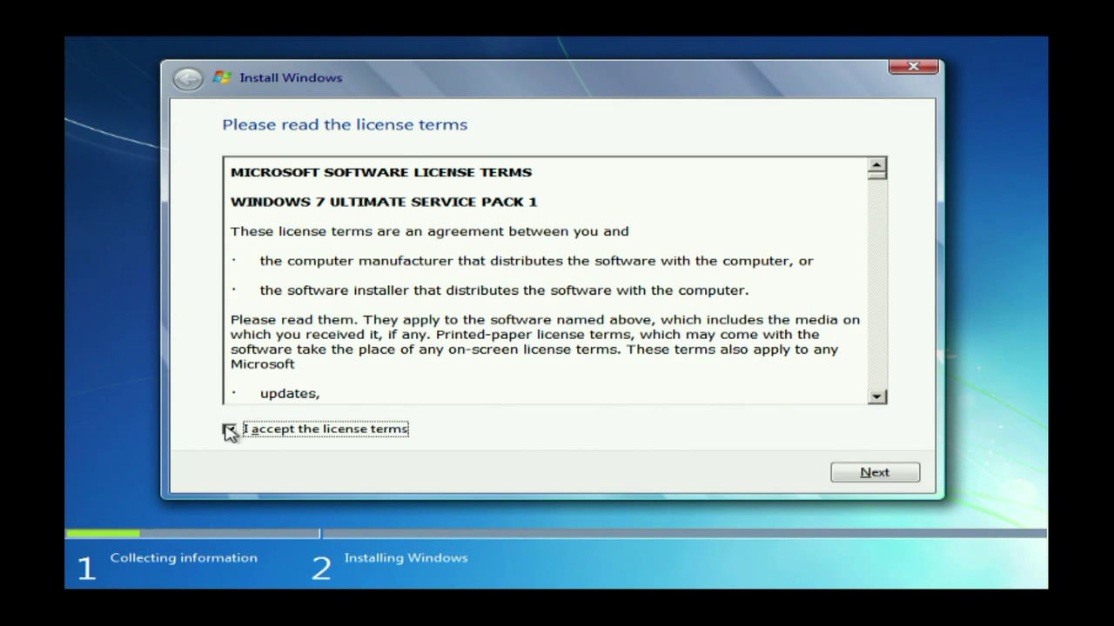
click(887, 480)
click(537, 317)
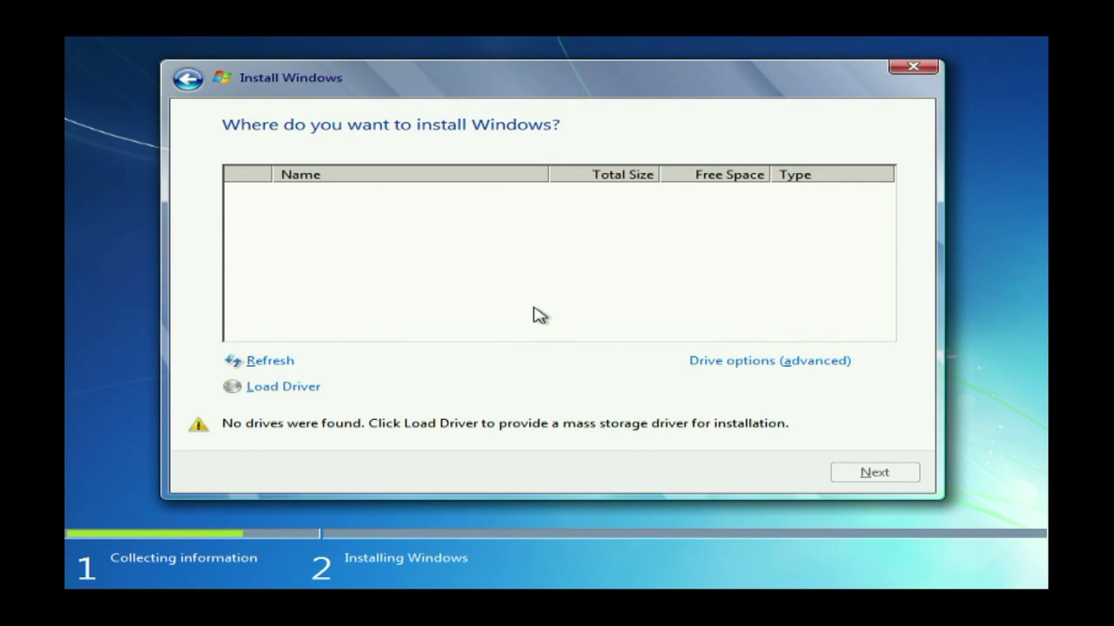
Try to load the hard drive's device driver by scanning the inserted installation media
click(262, 390)
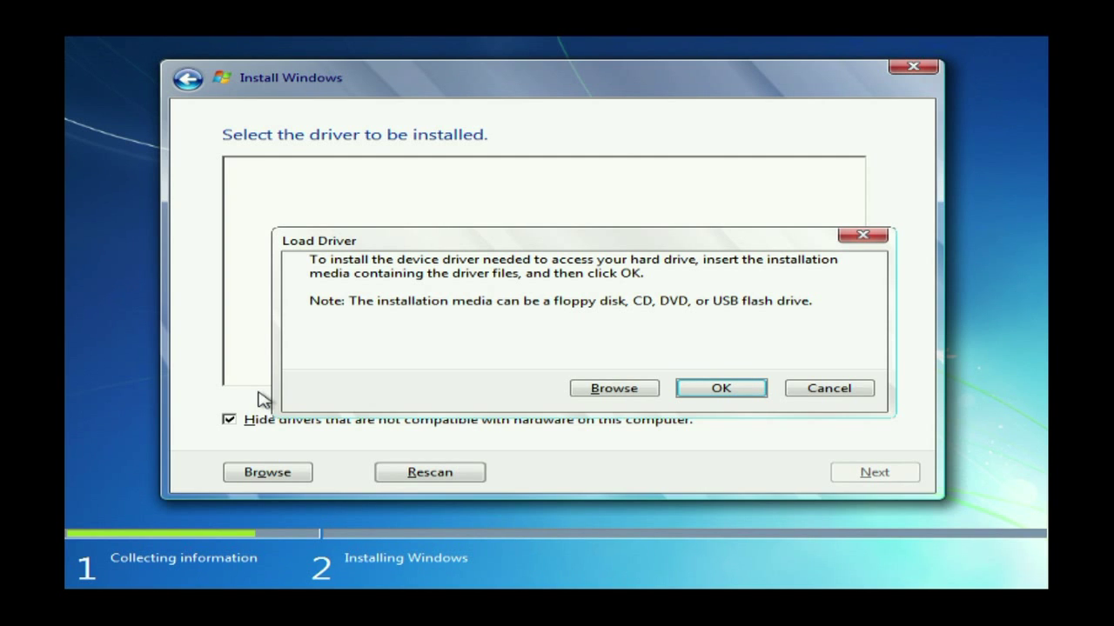
click(721, 390)
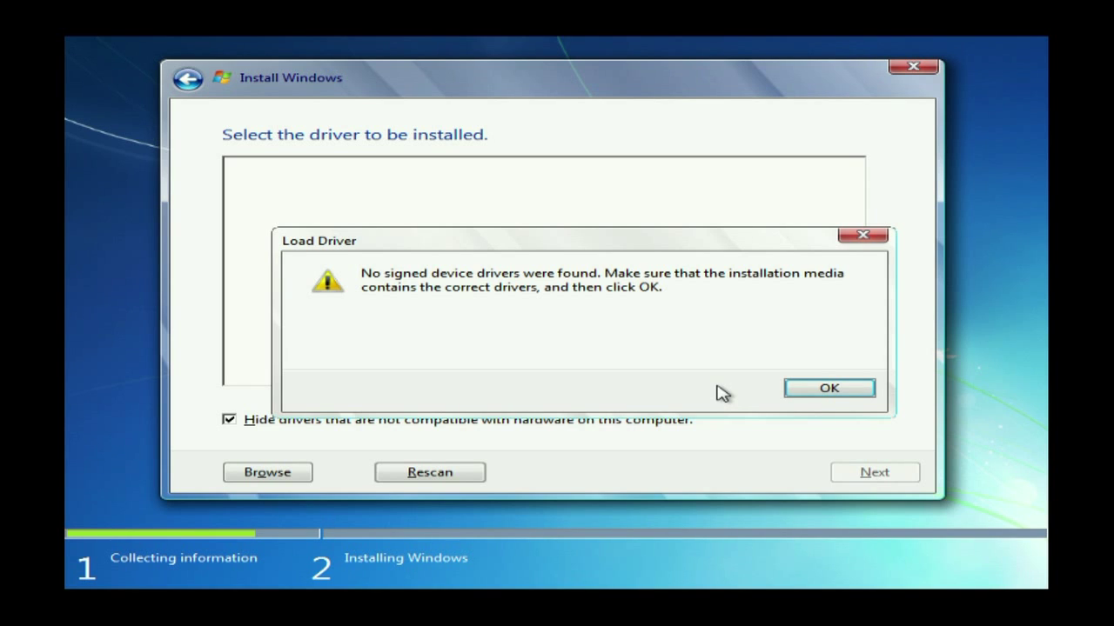
click(819, 396)
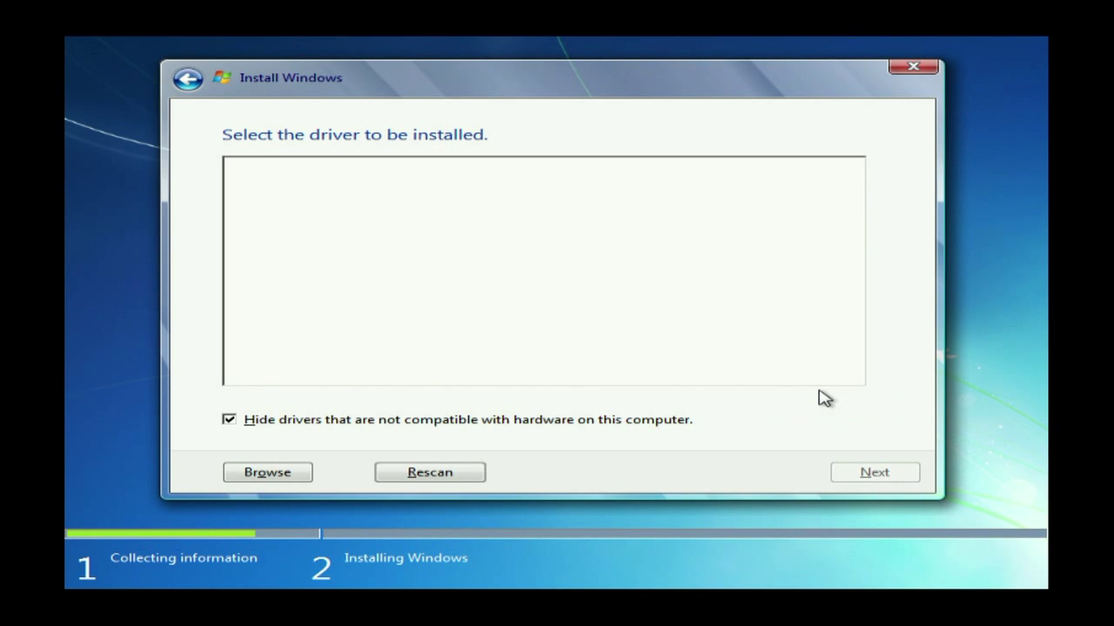
Load the Marvell 91xx SATA 6G RAID Controller driver from the BootDrv\Marvell\RAID\amd64 folder on the GIGABYTE CD
click(268, 473)
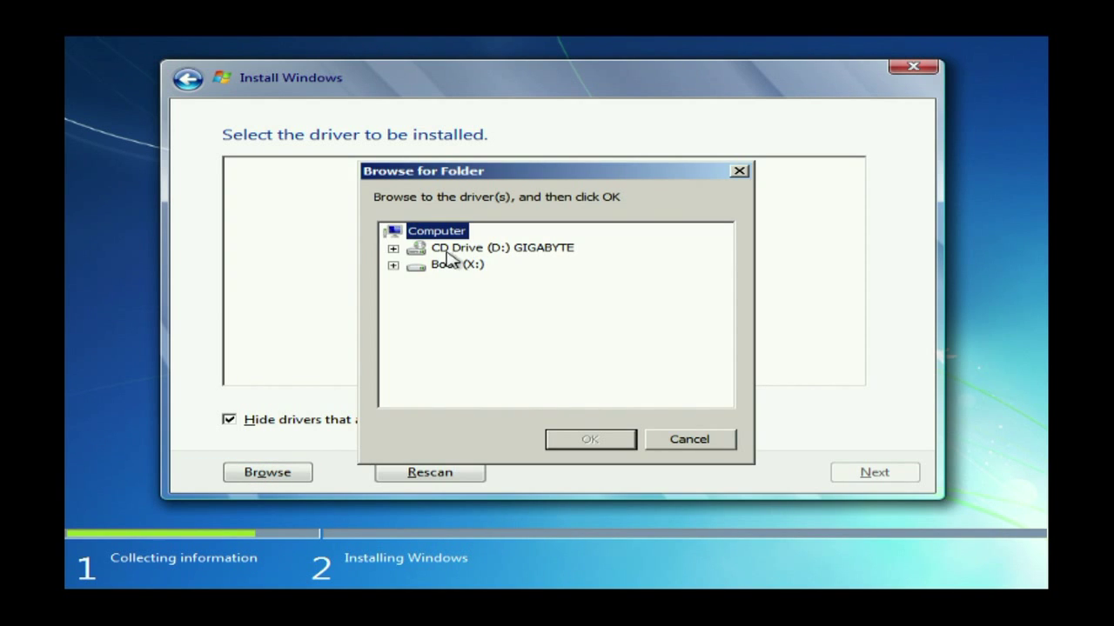
click(393, 249)
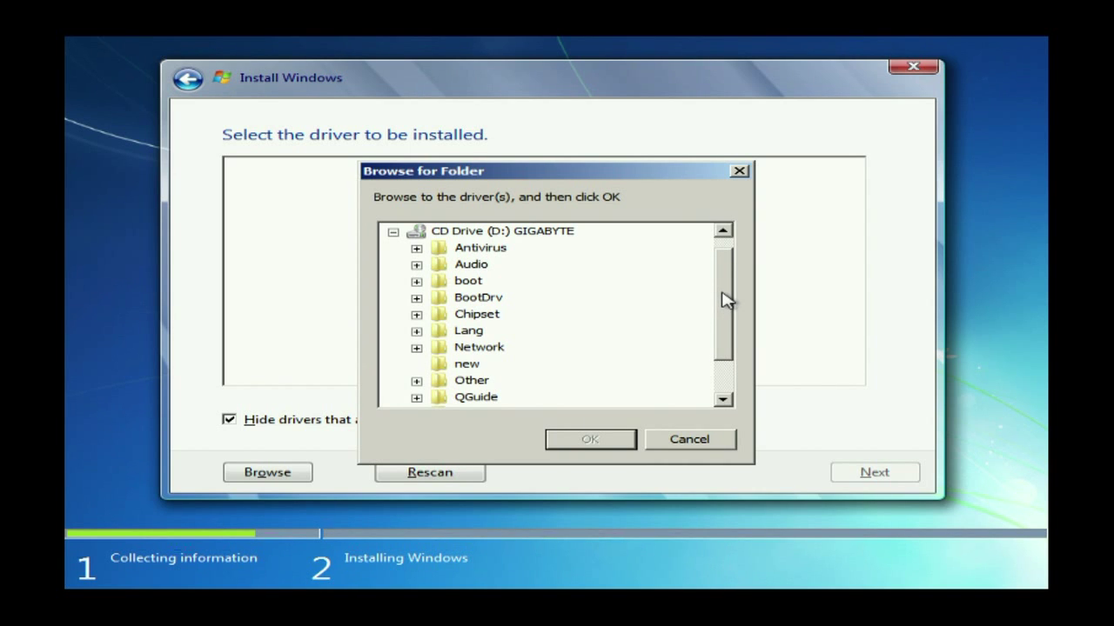
click(416, 298)
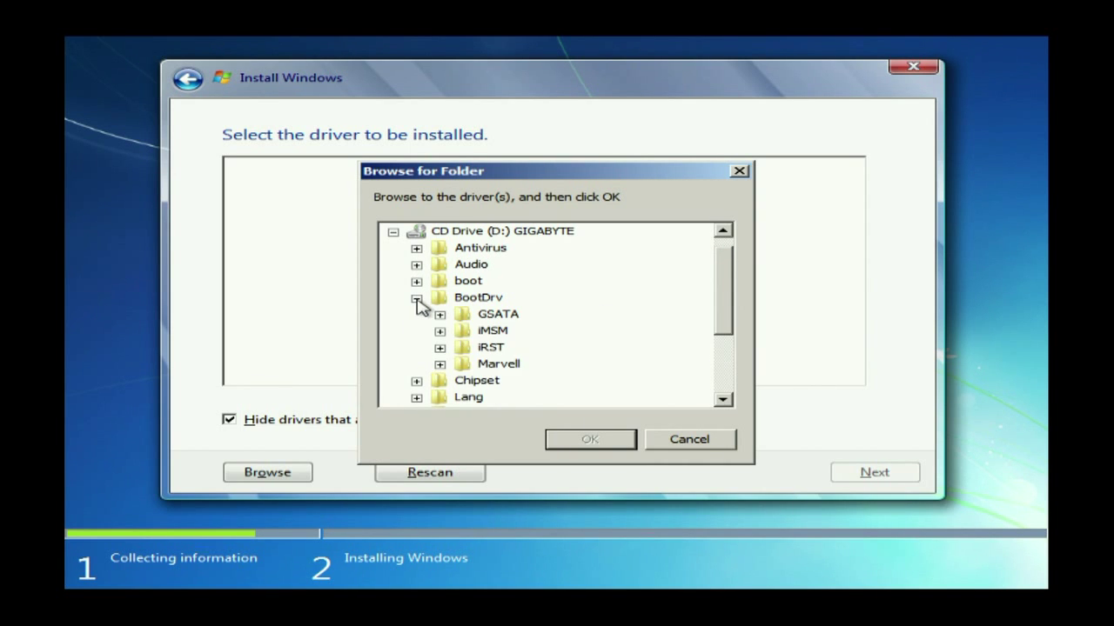
click(439, 366)
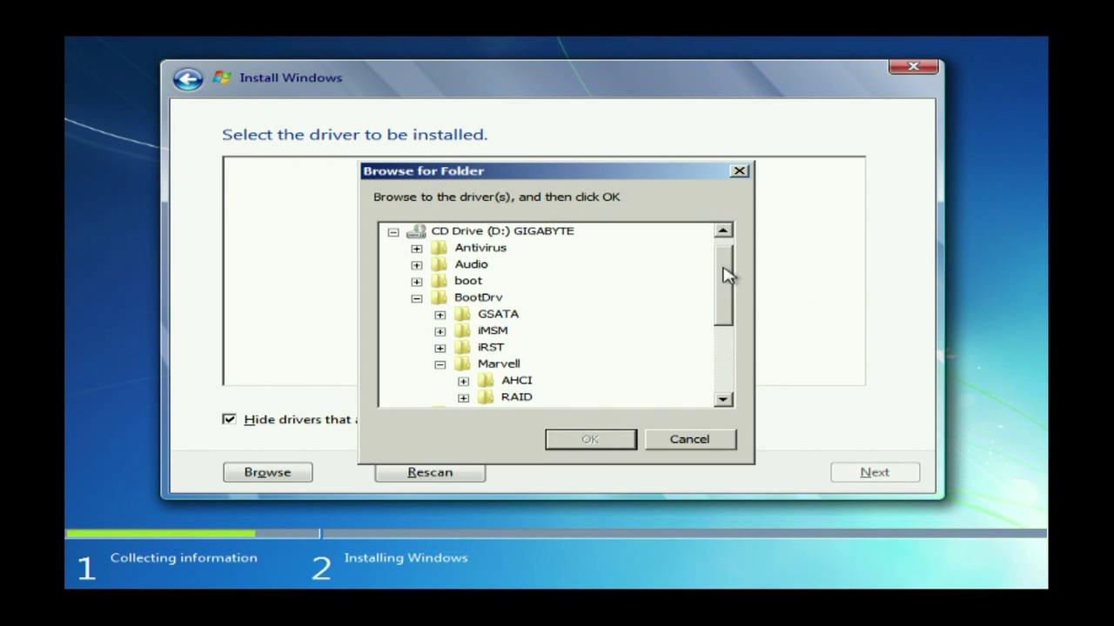
drag(729, 279, 723, 308)
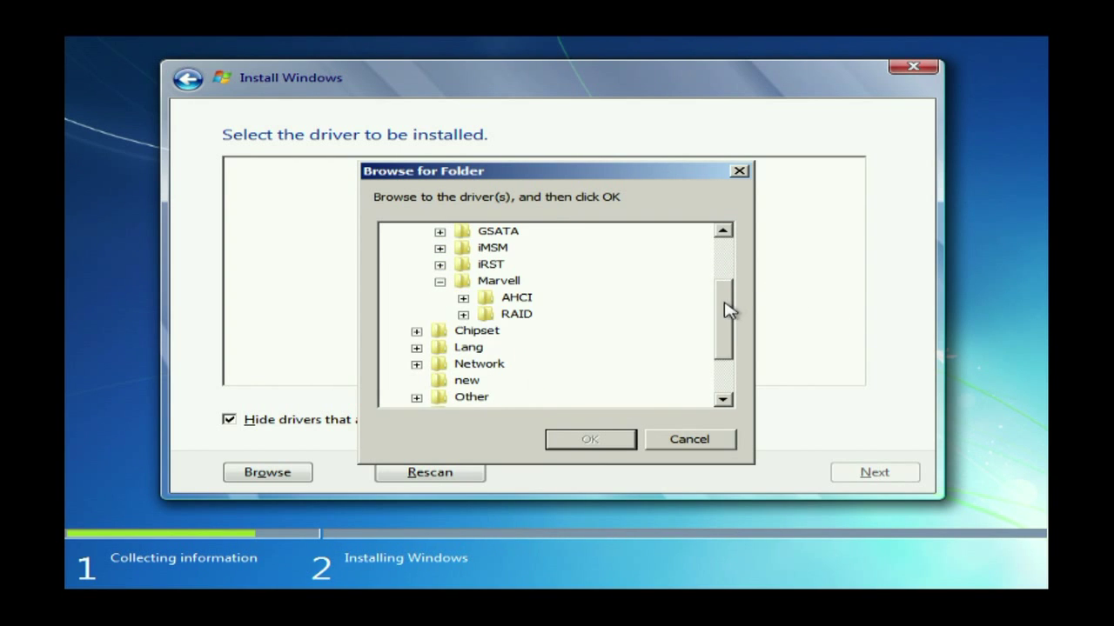
click(463, 315)
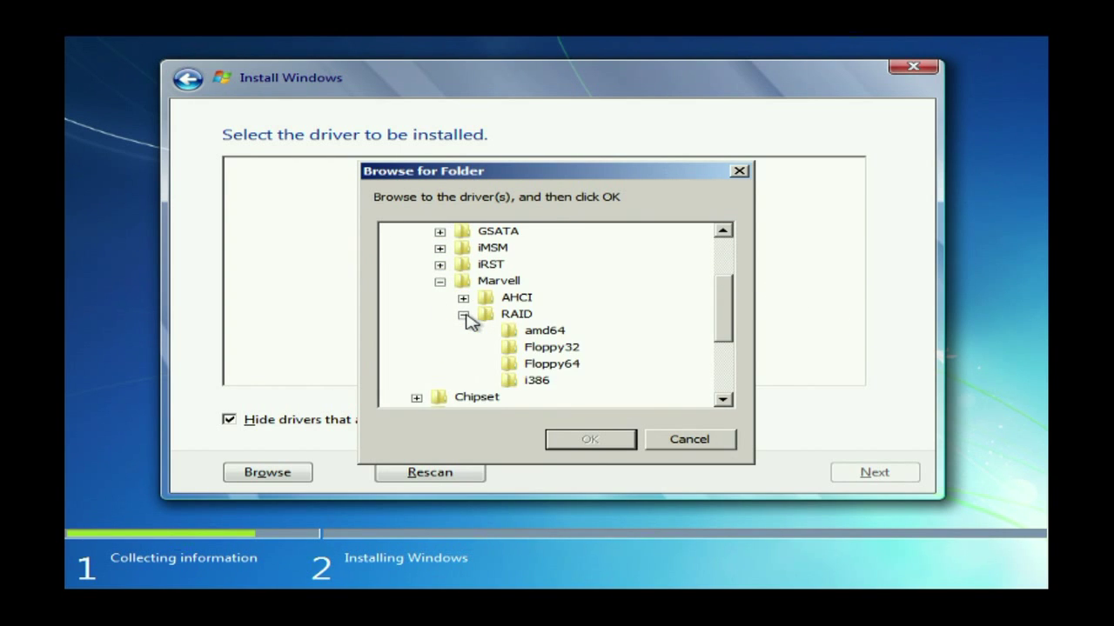
click(511, 331)
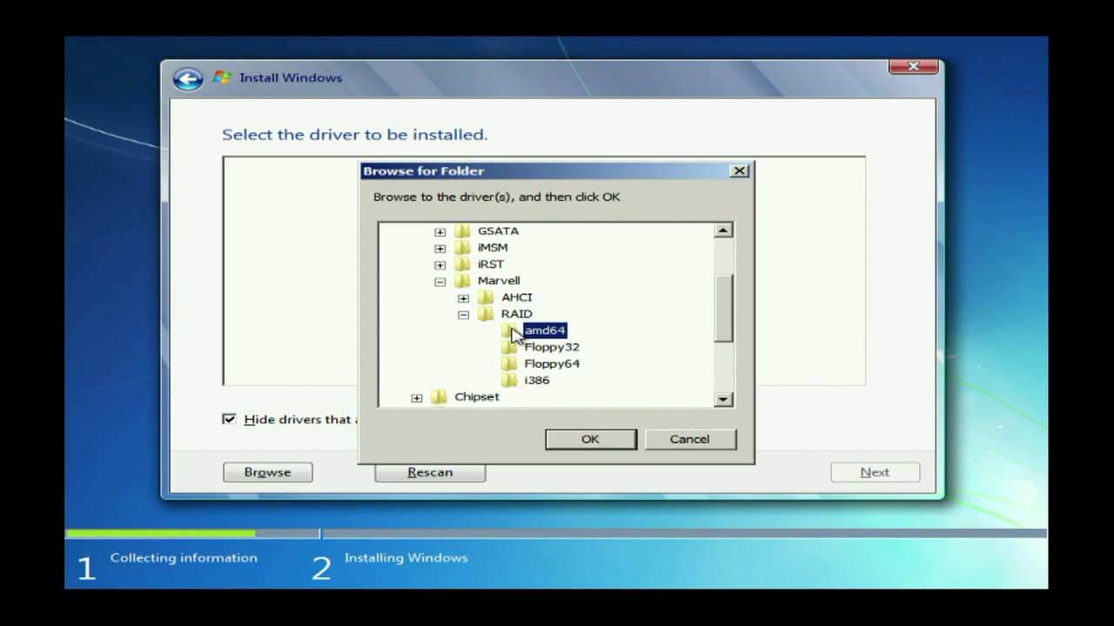
click(586, 440)
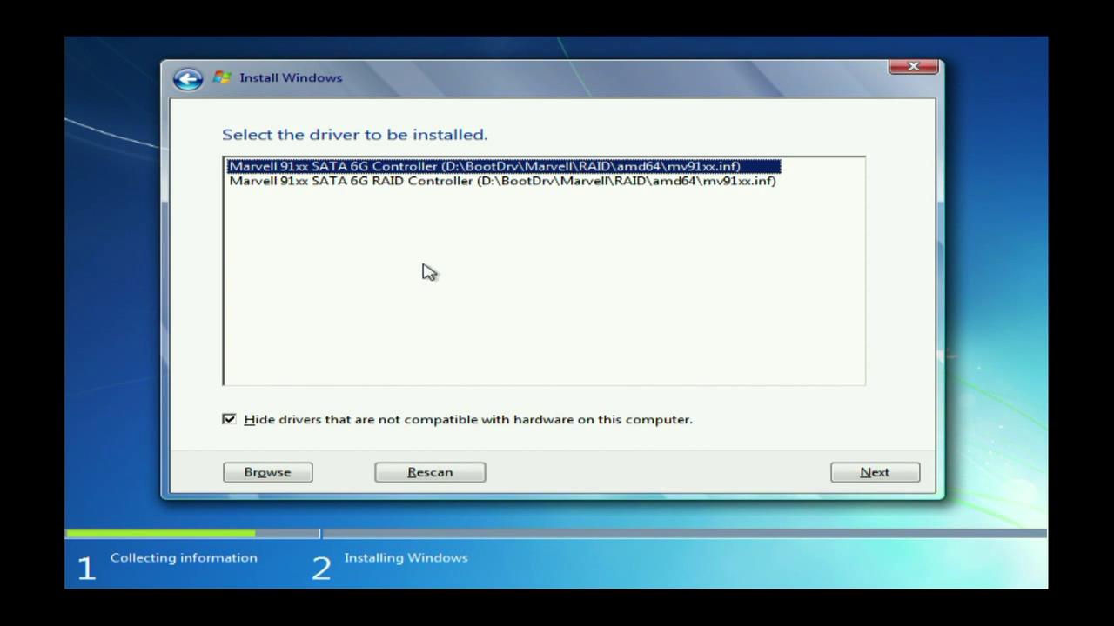
click(419, 181)
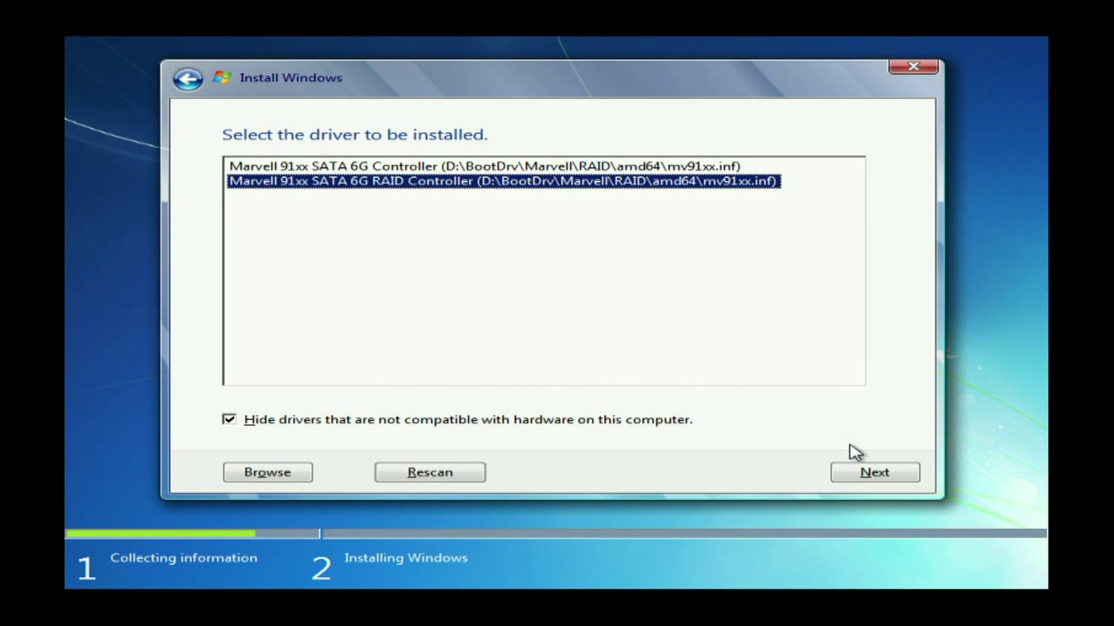
click(887, 474)
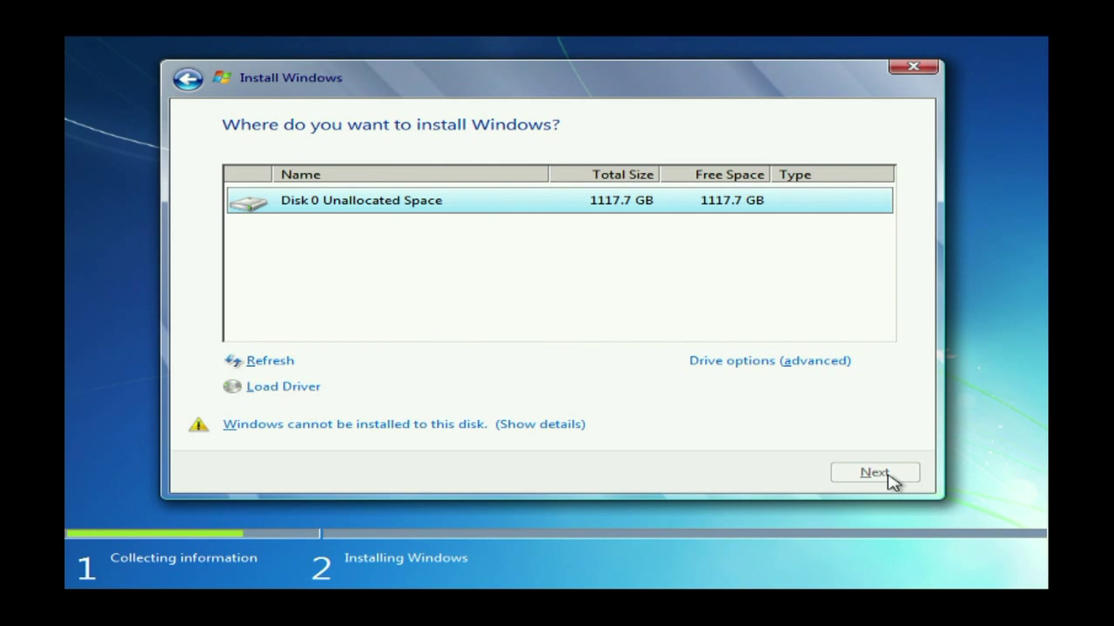
Create a 500000 MB partition in the unallocated space of Disk 0, allowing additional partitions for system files
click(763, 361)
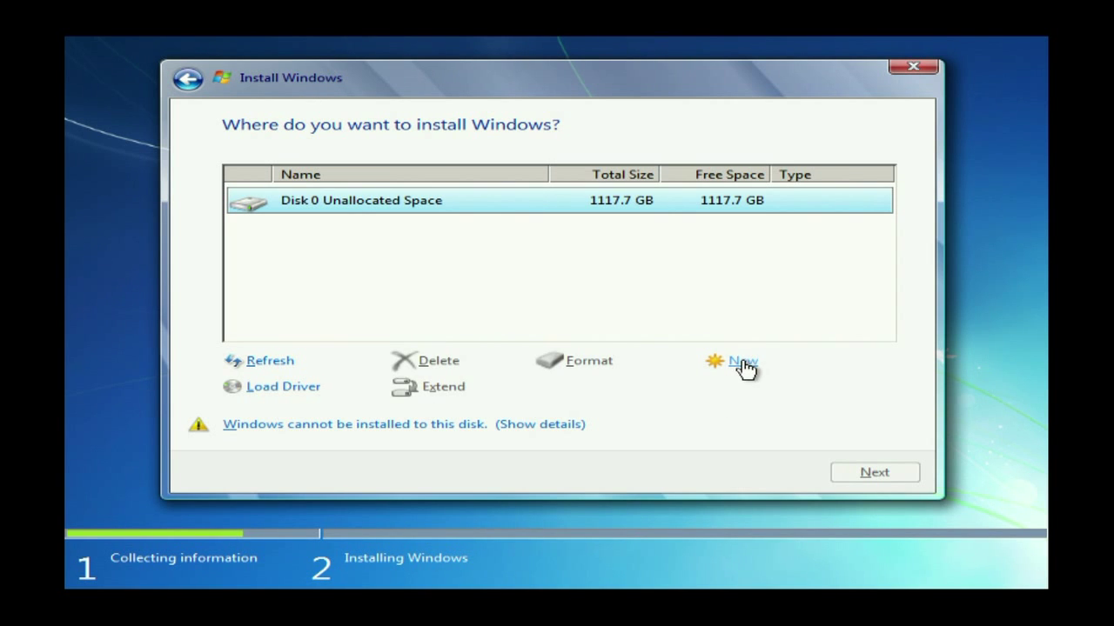
click(744, 362)
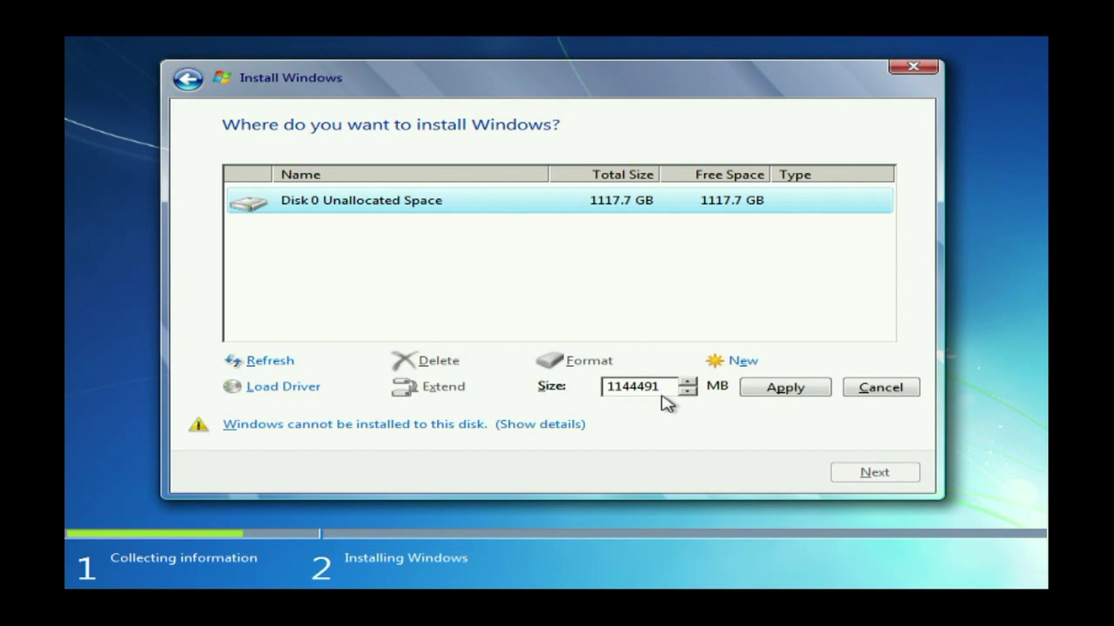
drag(663, 390, 570, 389)
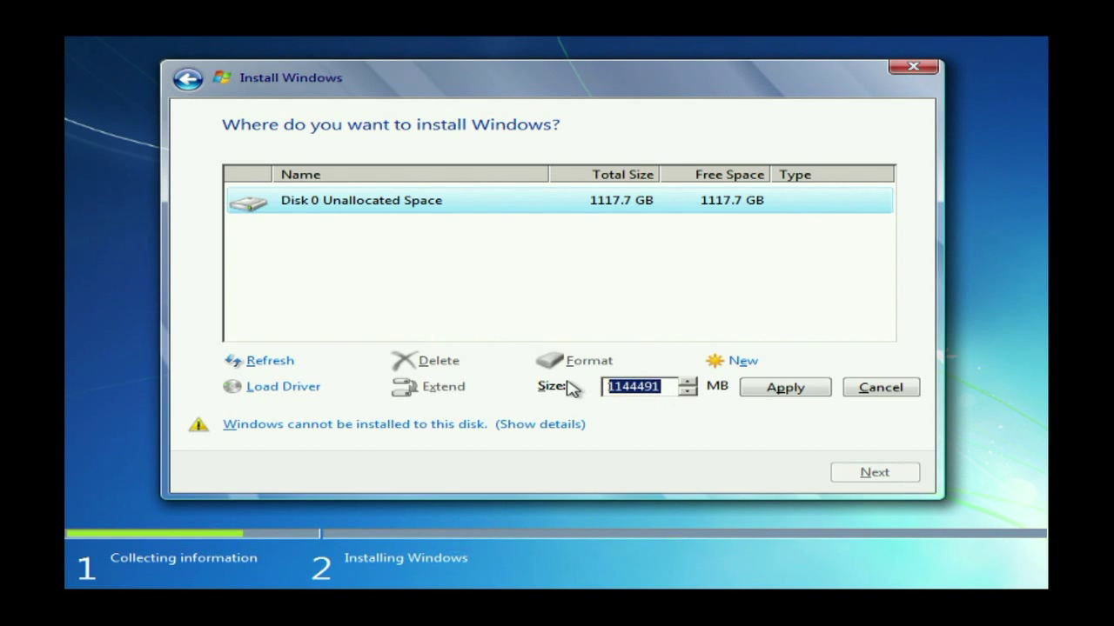
text(50)
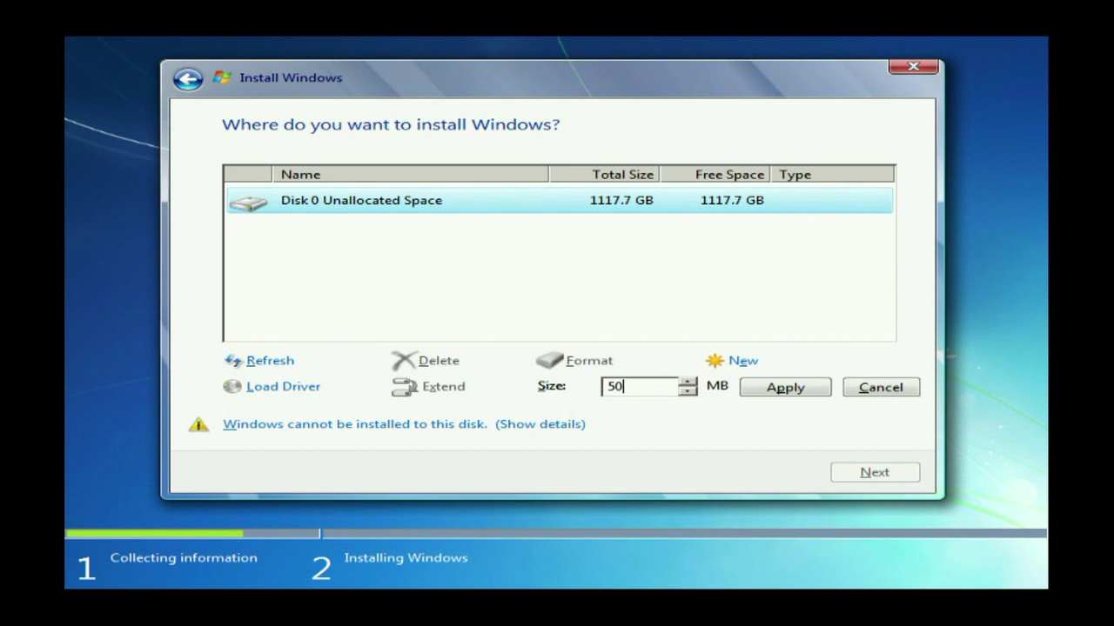
text(0000)
click(777, 389)
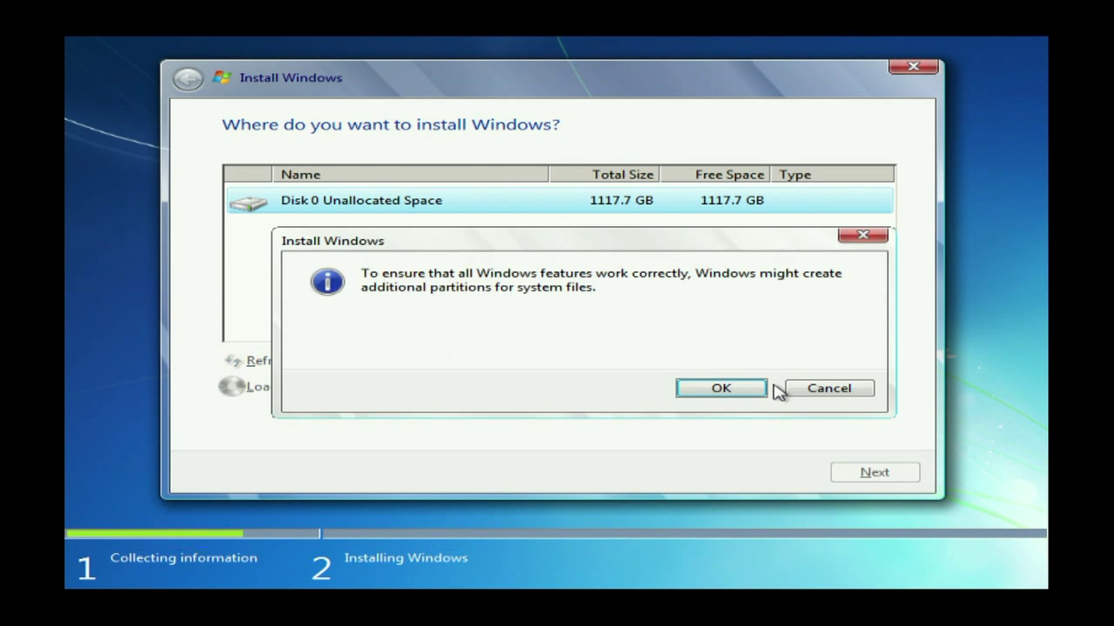
click(716, 391)
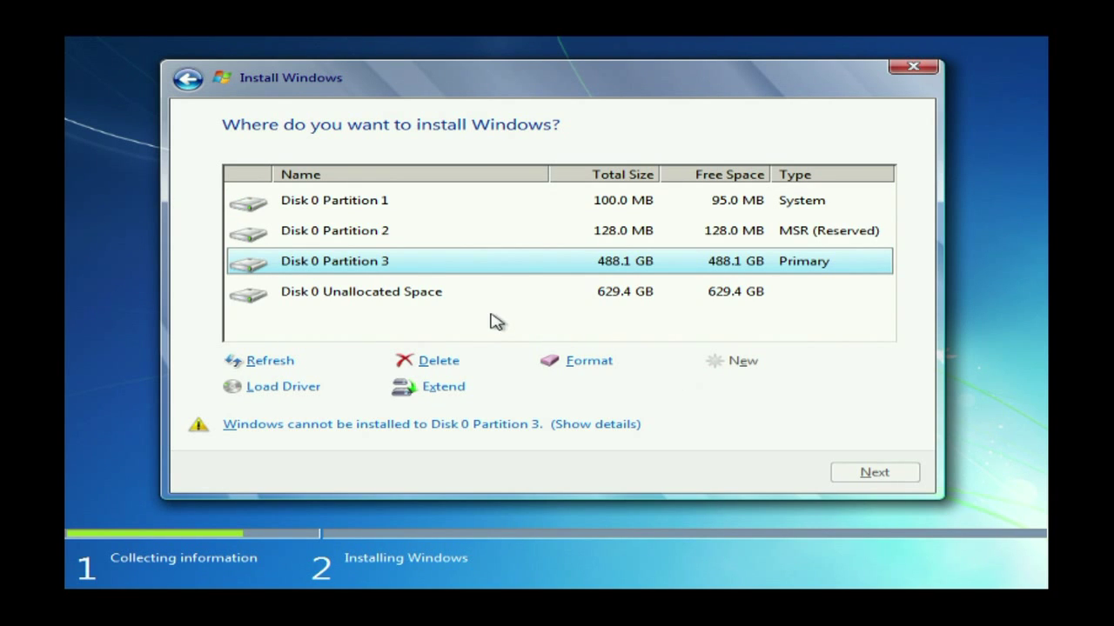
Create another partition on Disk 0 that takes up all the remaining unallocated space
click(403, 296)
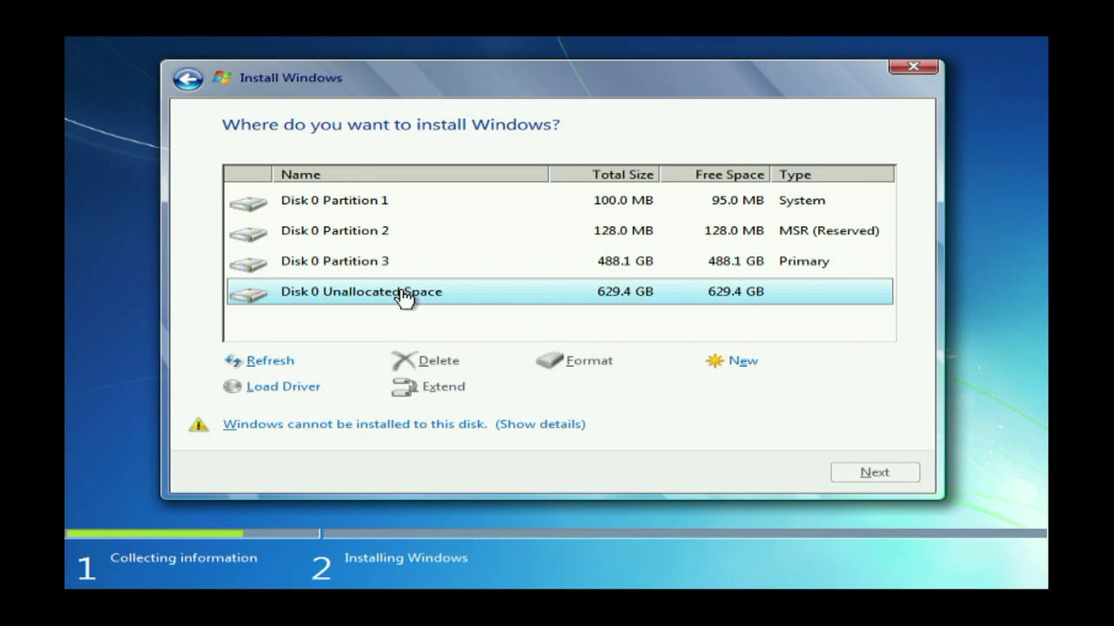
click(744, 363)
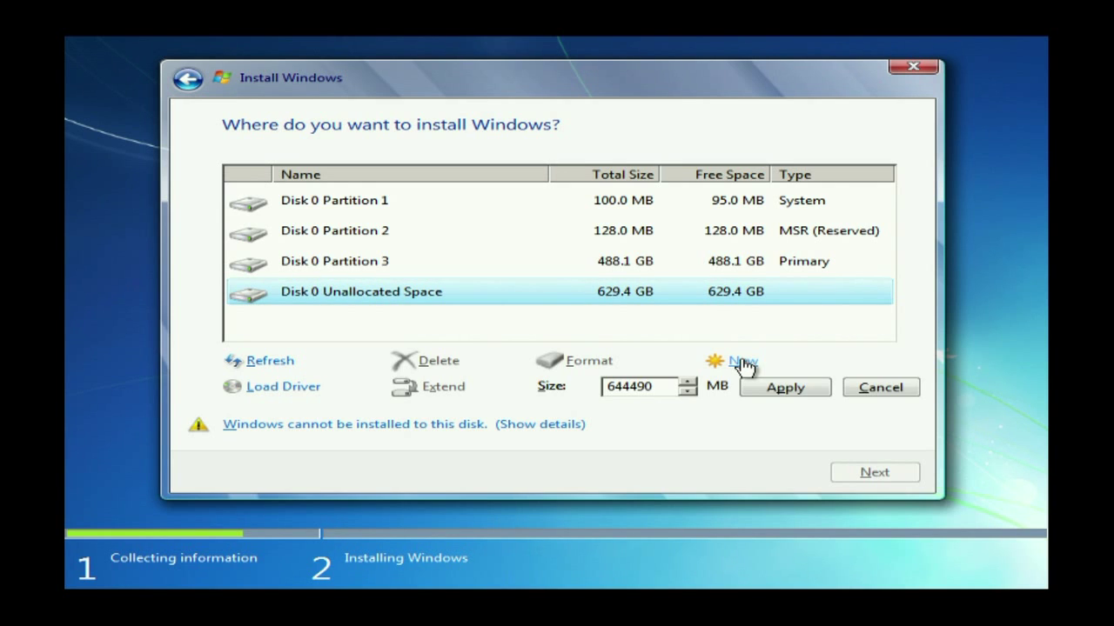
click(785, 388)
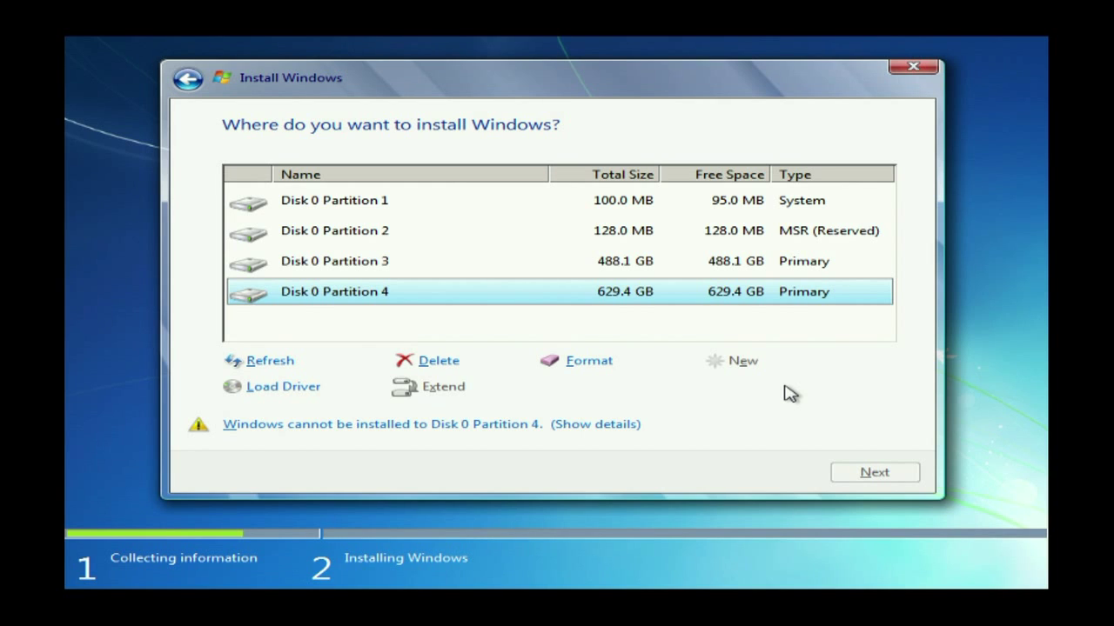
Format Disk 0 Partition 3 and start the Windows installation on it
click(330, 267)
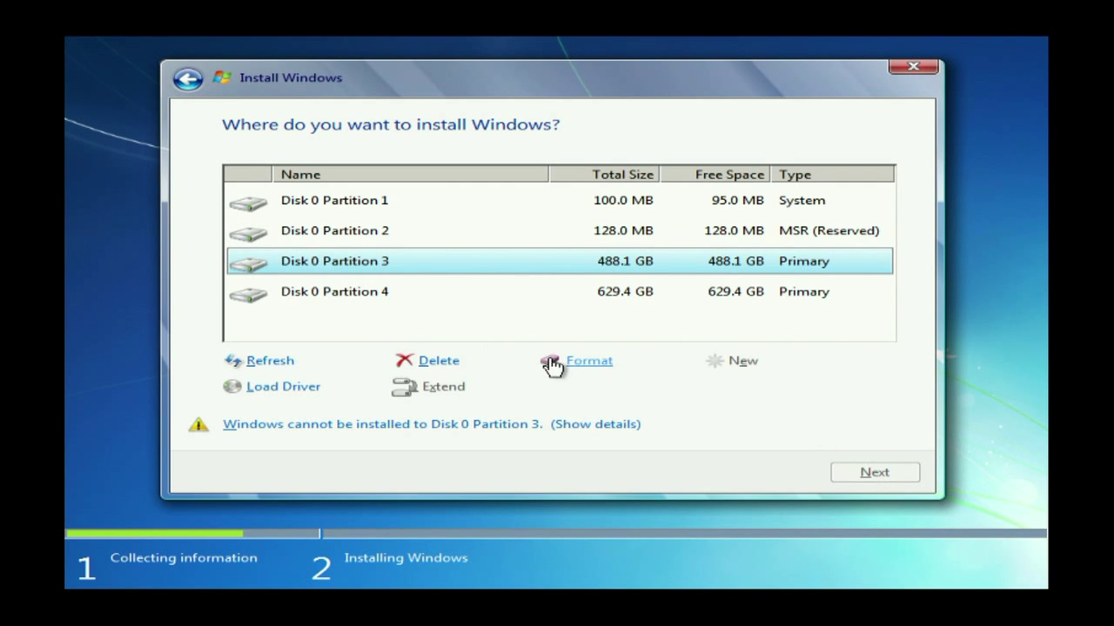
click(589, 365)
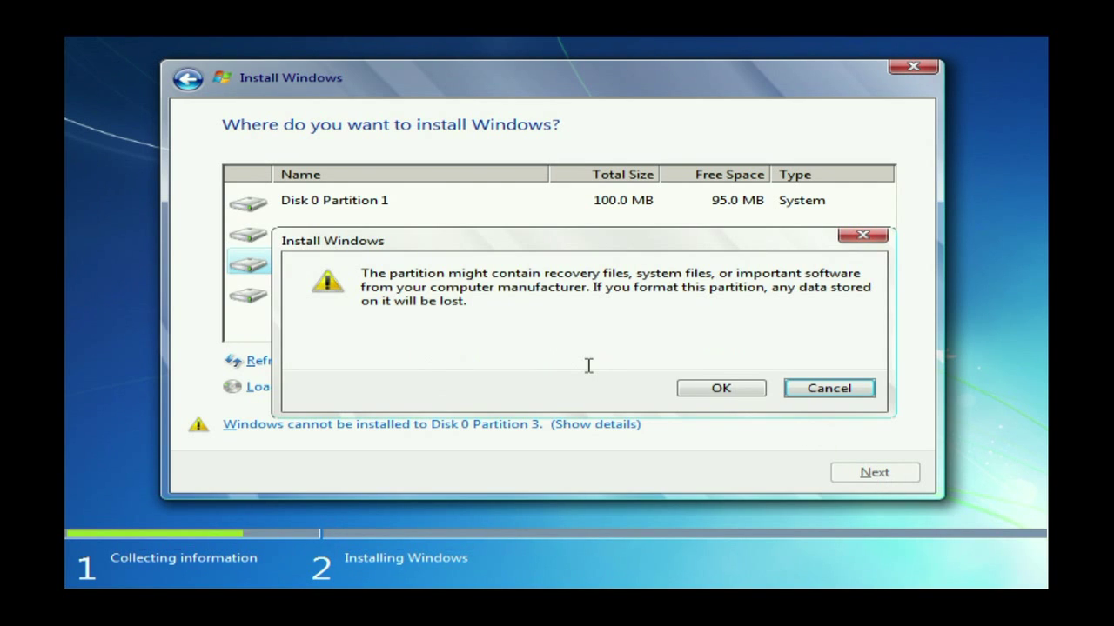
click(733, 390)
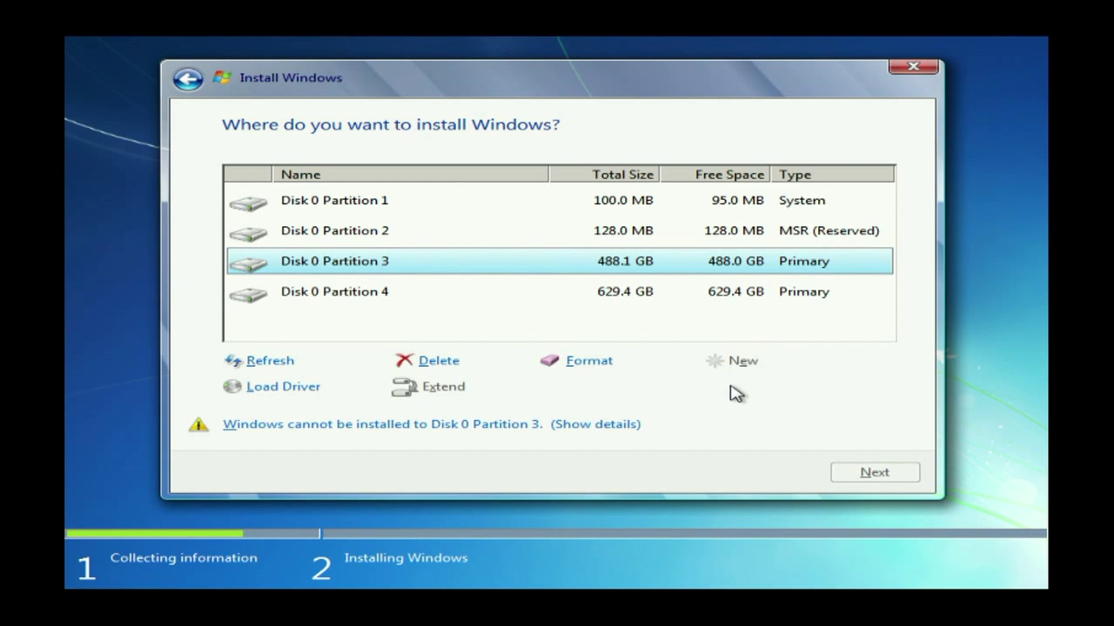
click(348, 267)
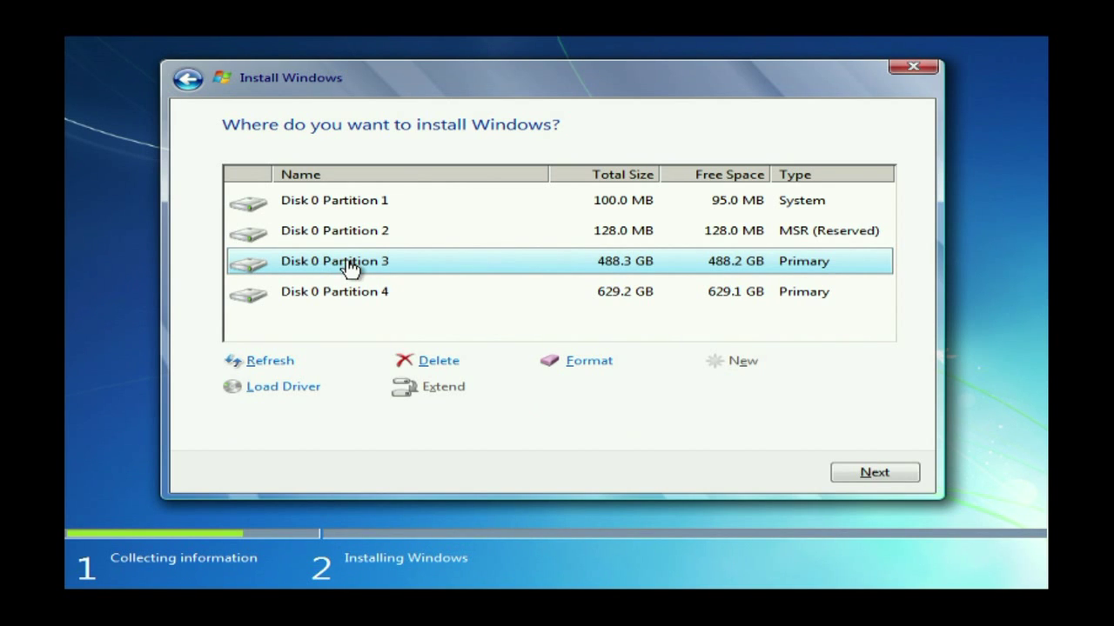
click(877, 474)
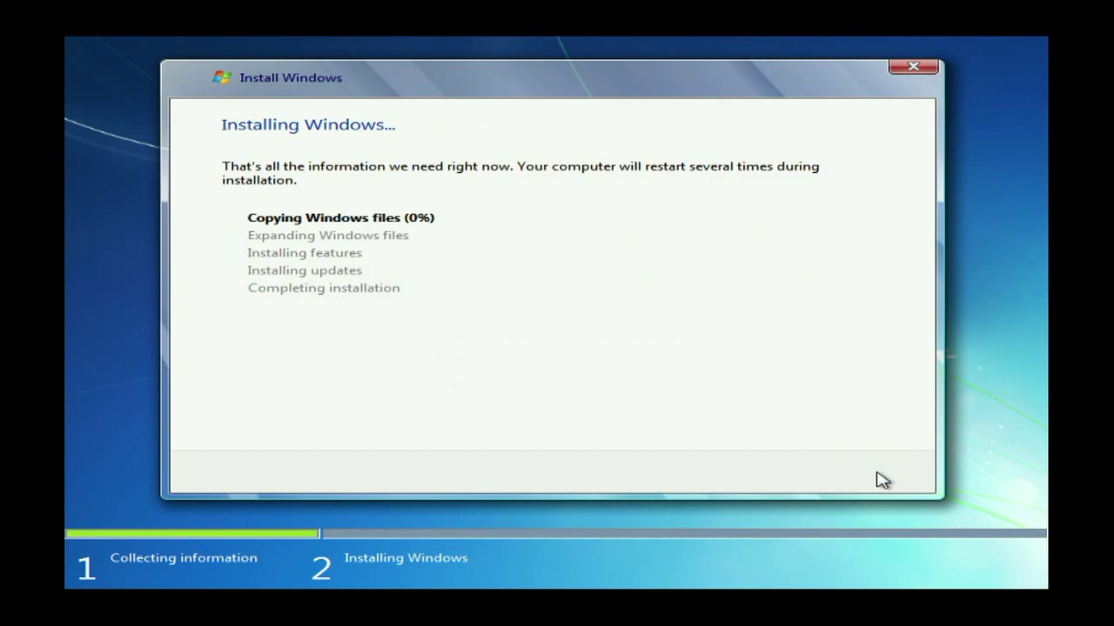